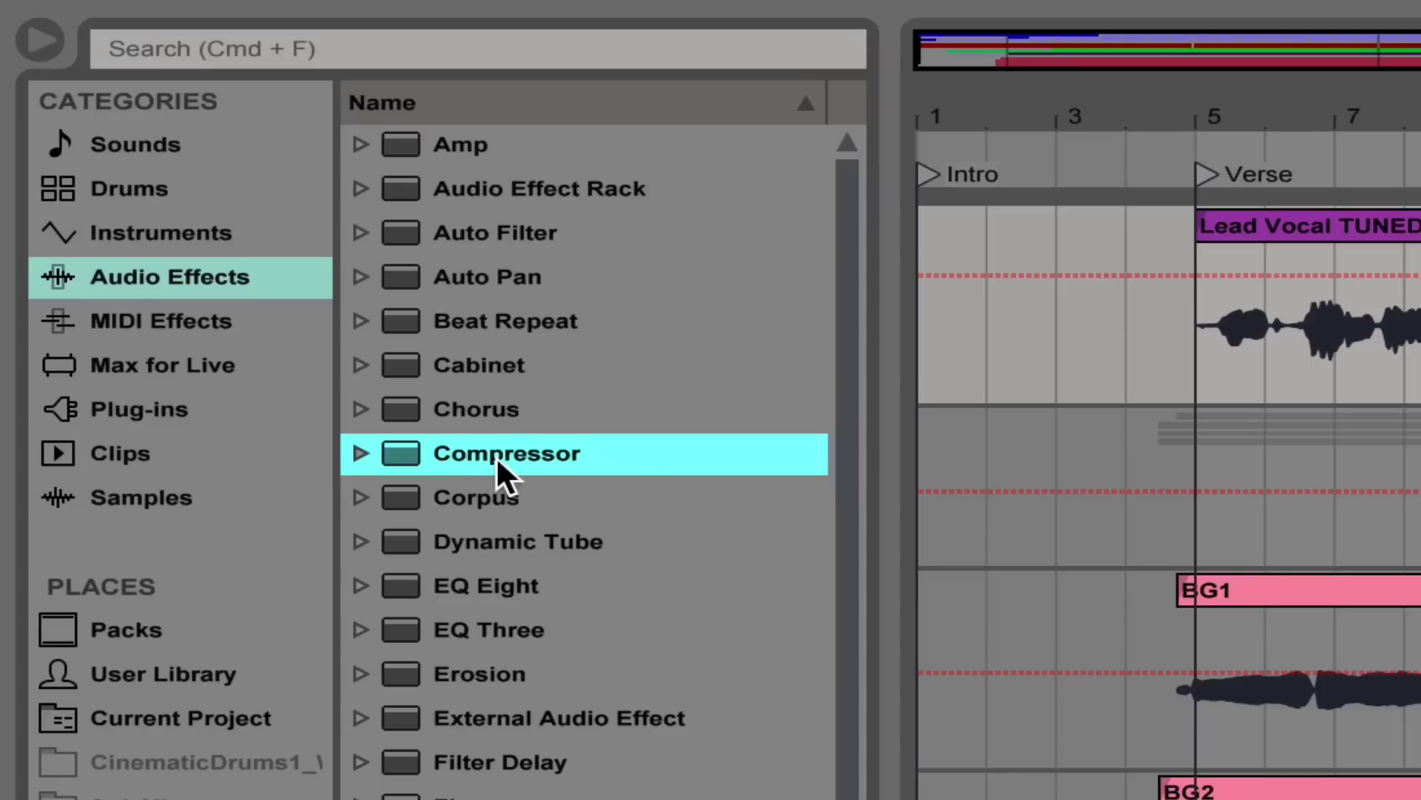
- Drop a Compressor from Audio Effects into the lead vocal chain right after EQ Eight
left_click_drag(394, 446, 1420, 799)
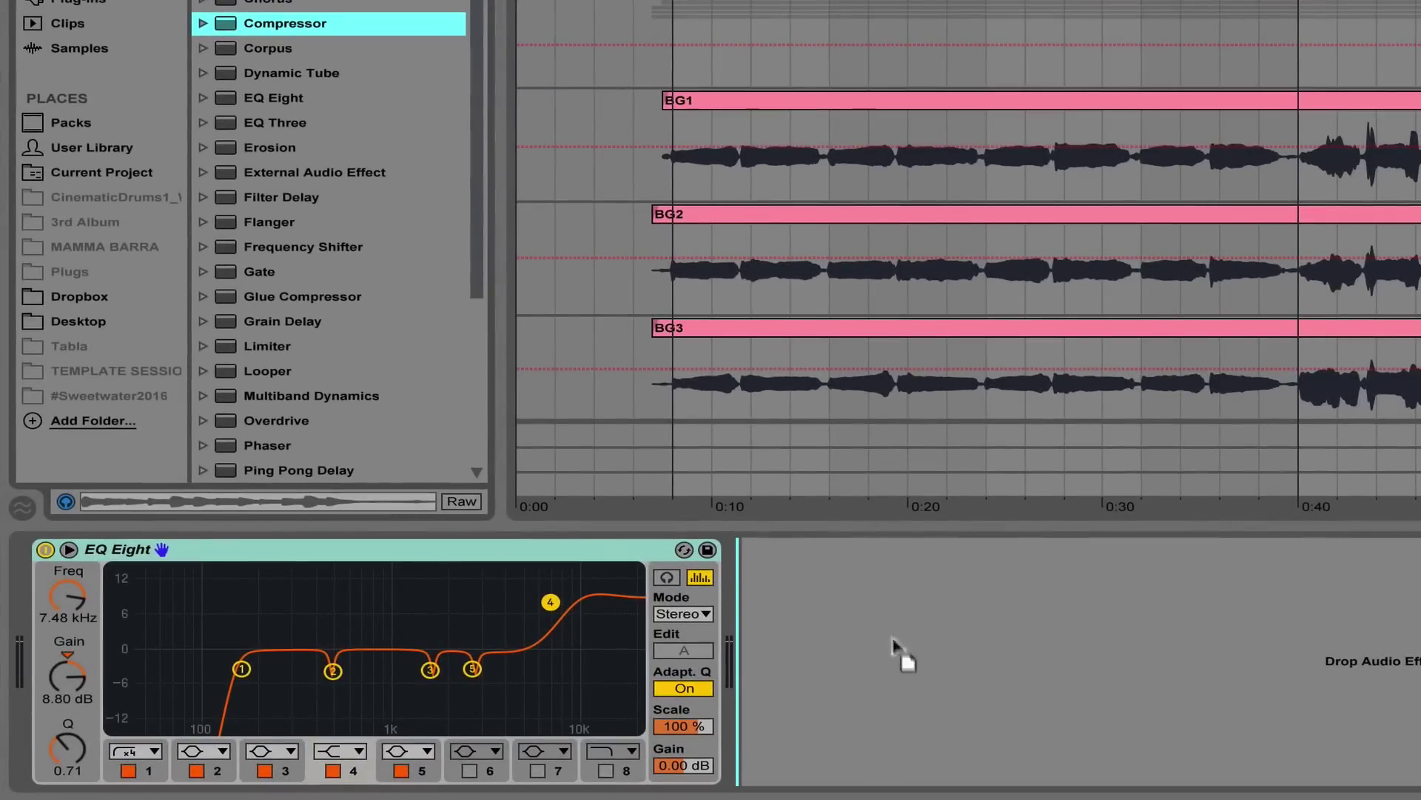
left_click_drag(921, 663, 921, 651)
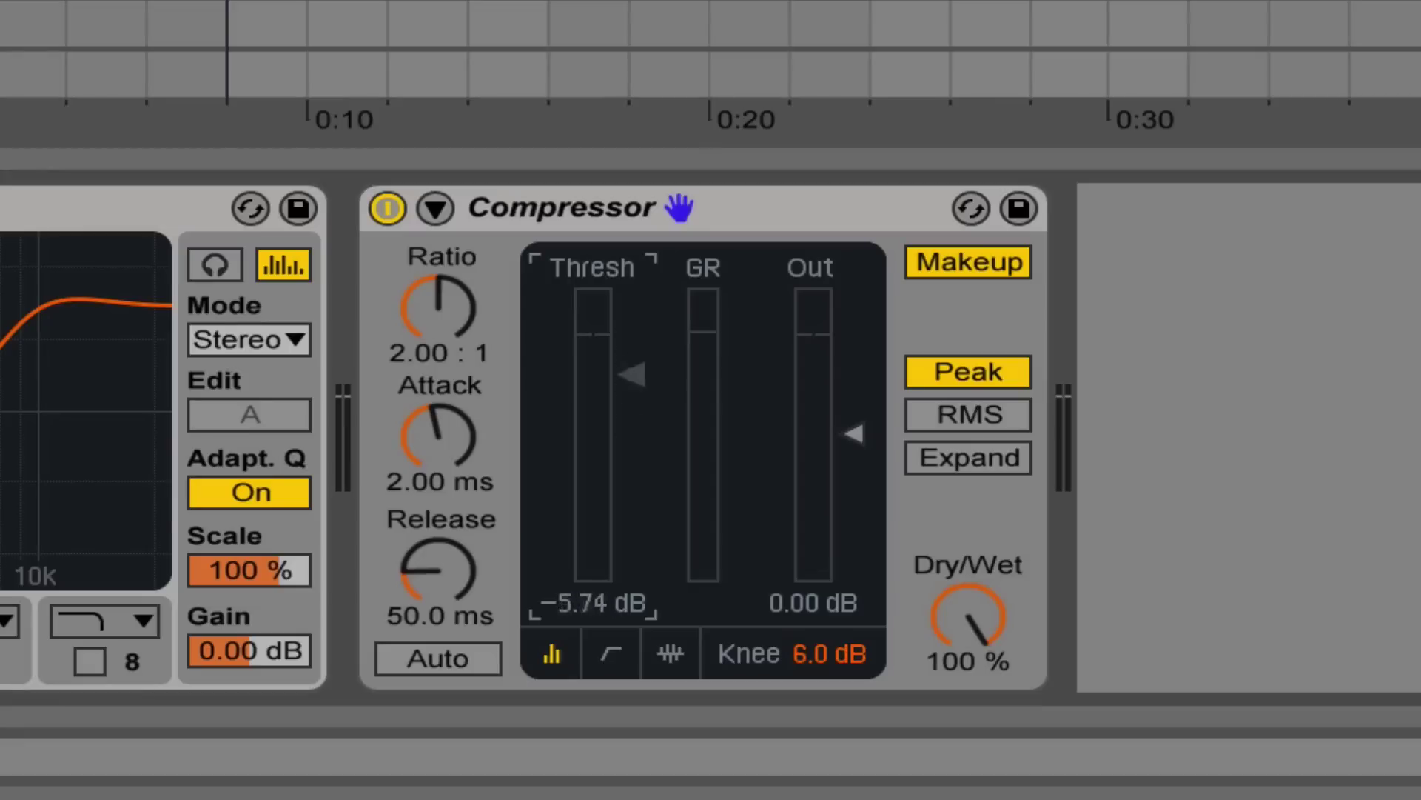
- Switch the Compressor display to the transfer curve, then to the gain-reduction activity view
left_click(611, 655)
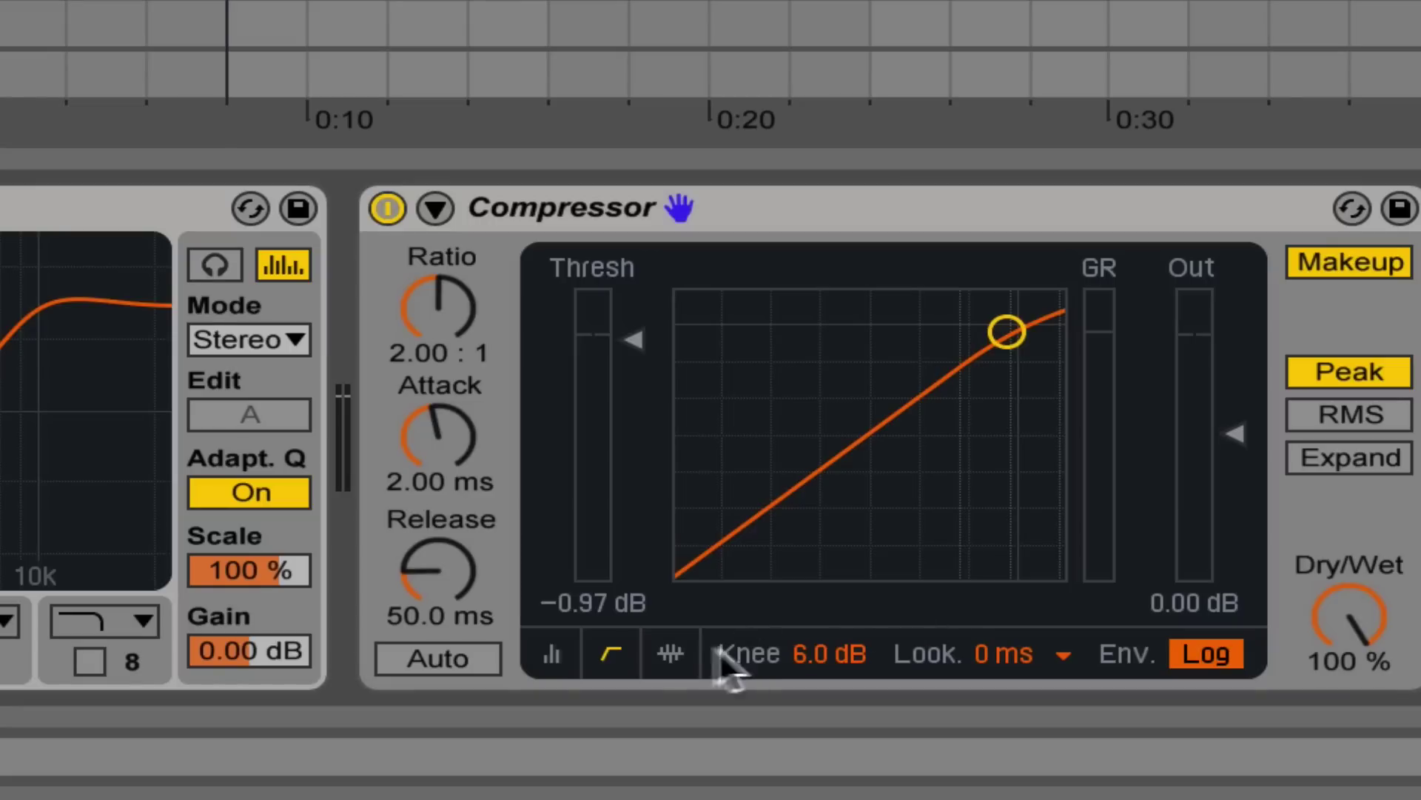
left_click(671, 655)
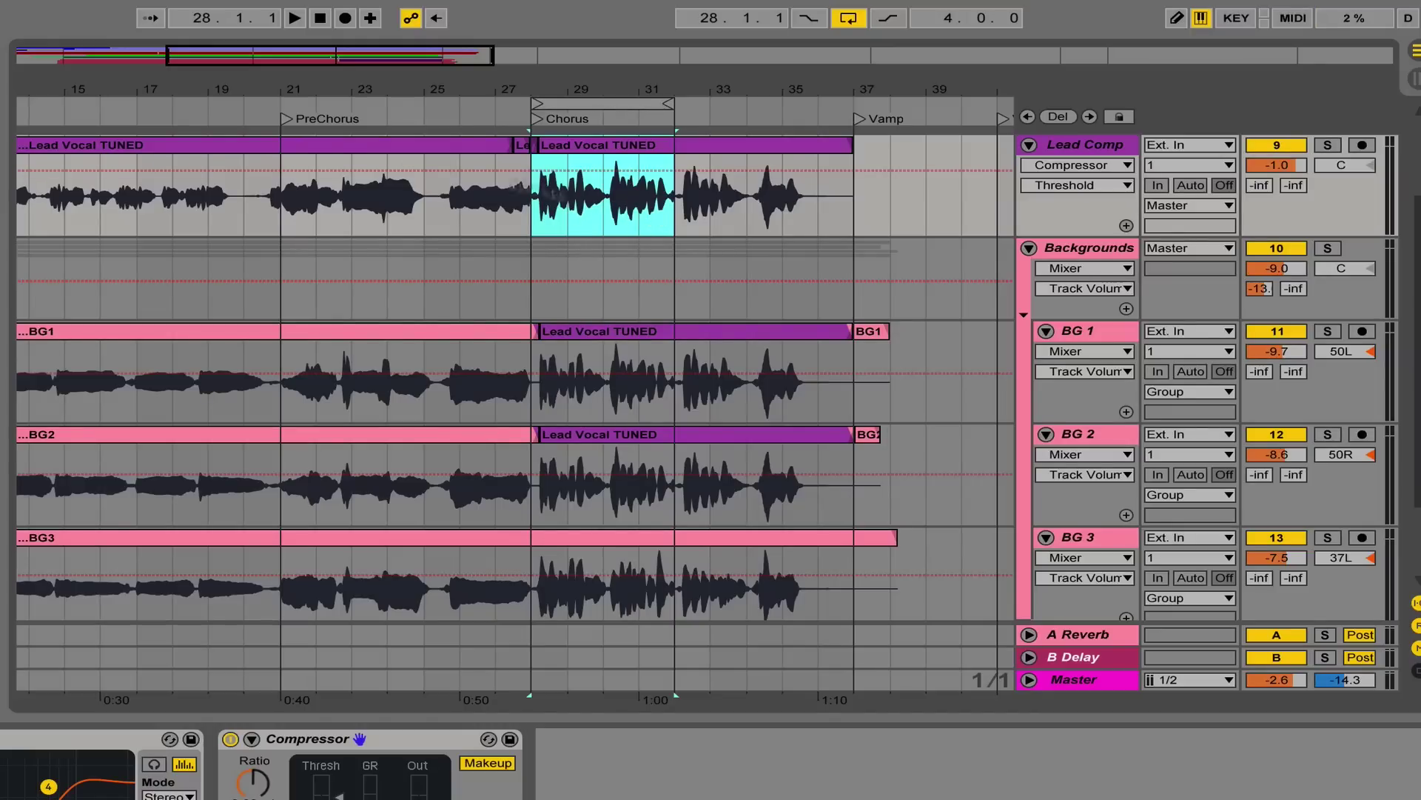
- Scroll and zoom the arrangement onto the Chorus around 0:54–1:00
left_click_drag(148, 96, 603, 96)
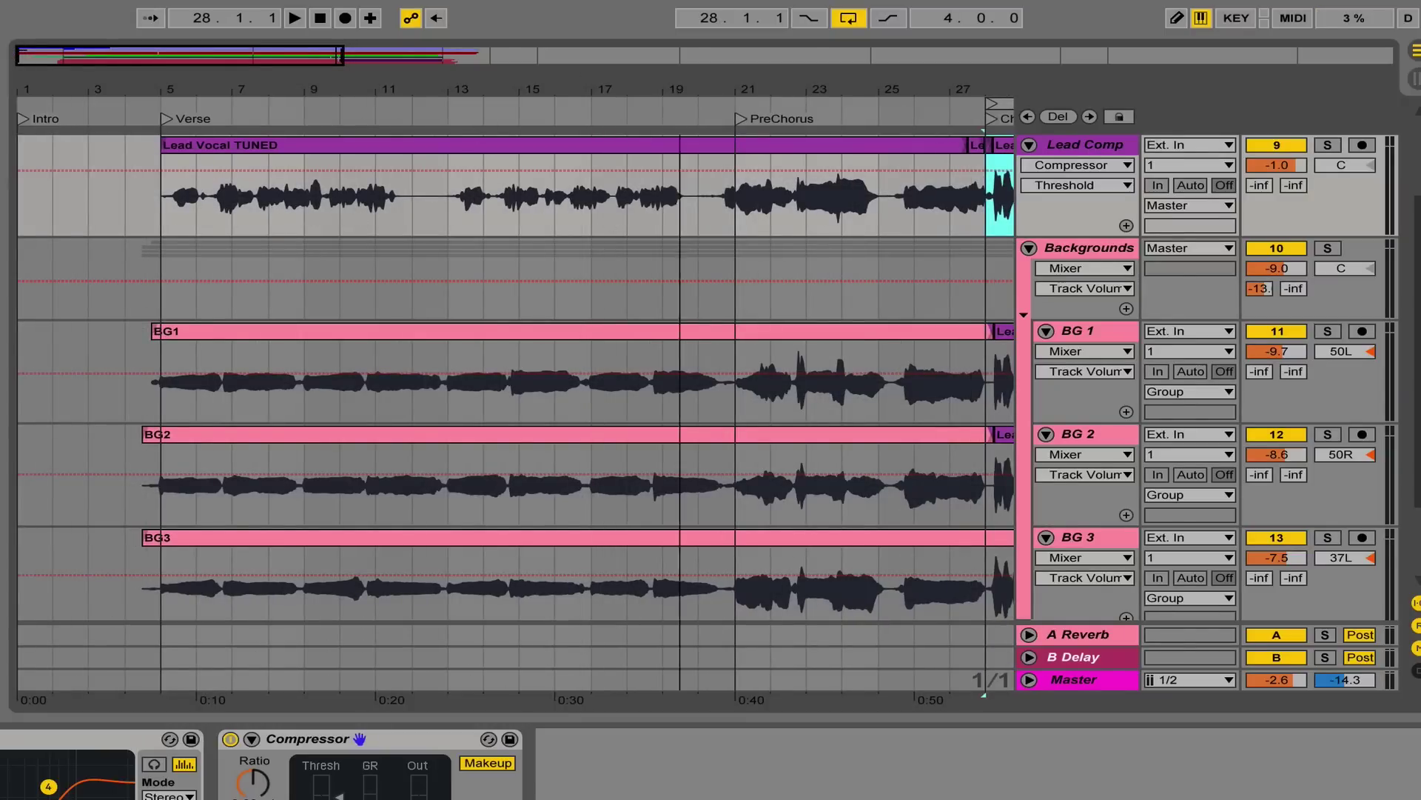
left_click_drag(858, 97, 319, 98)
left_click_drag(511, 80, 404, 83)
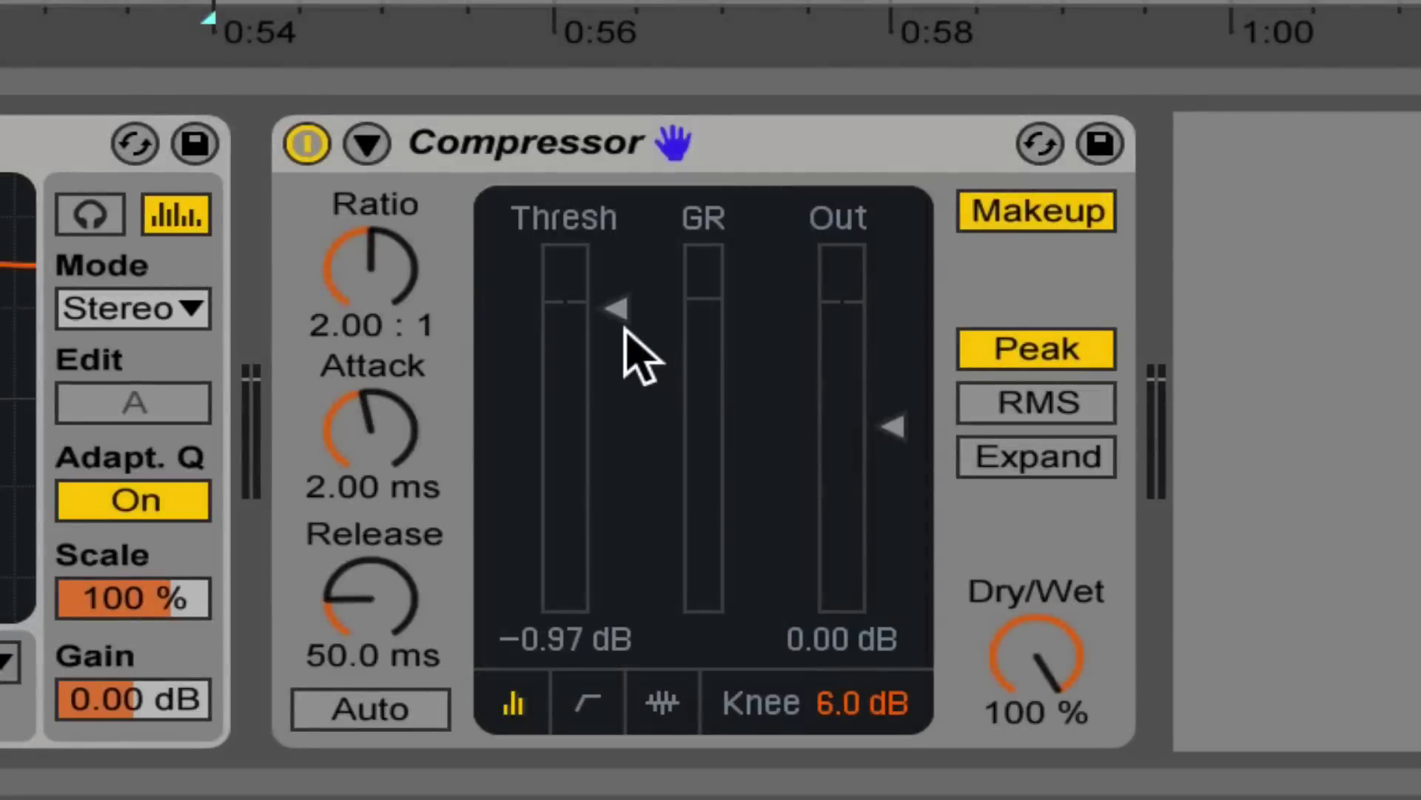
- Raise the Compressor ratio from 2.00:1 to 4.50:1
left_click_drag(374, 315, 374, 308)
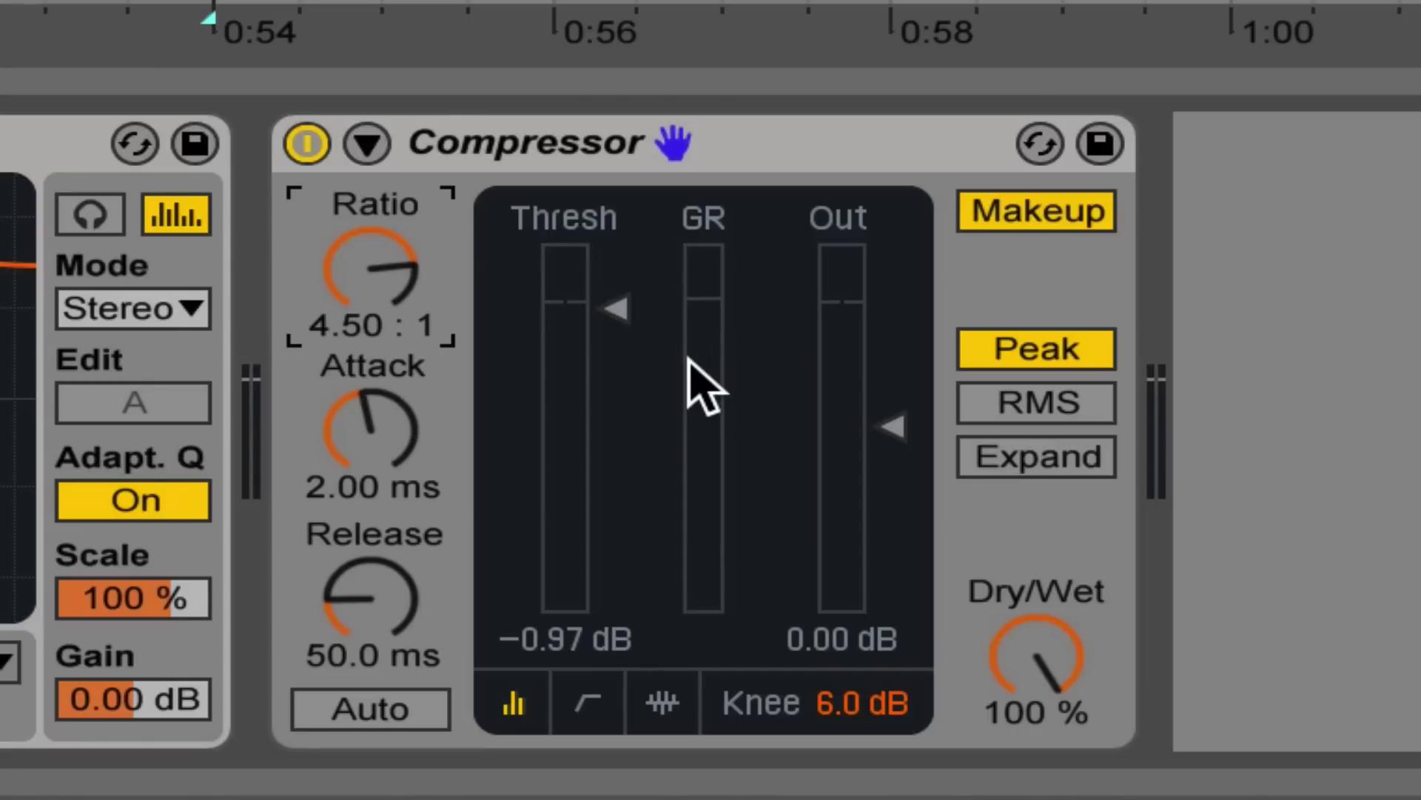
- Solo Lead Comp, lower the Compressor threshold to -13.4 dB, and switch Makeup off
left_click_drag(616, 307, 615, 334)
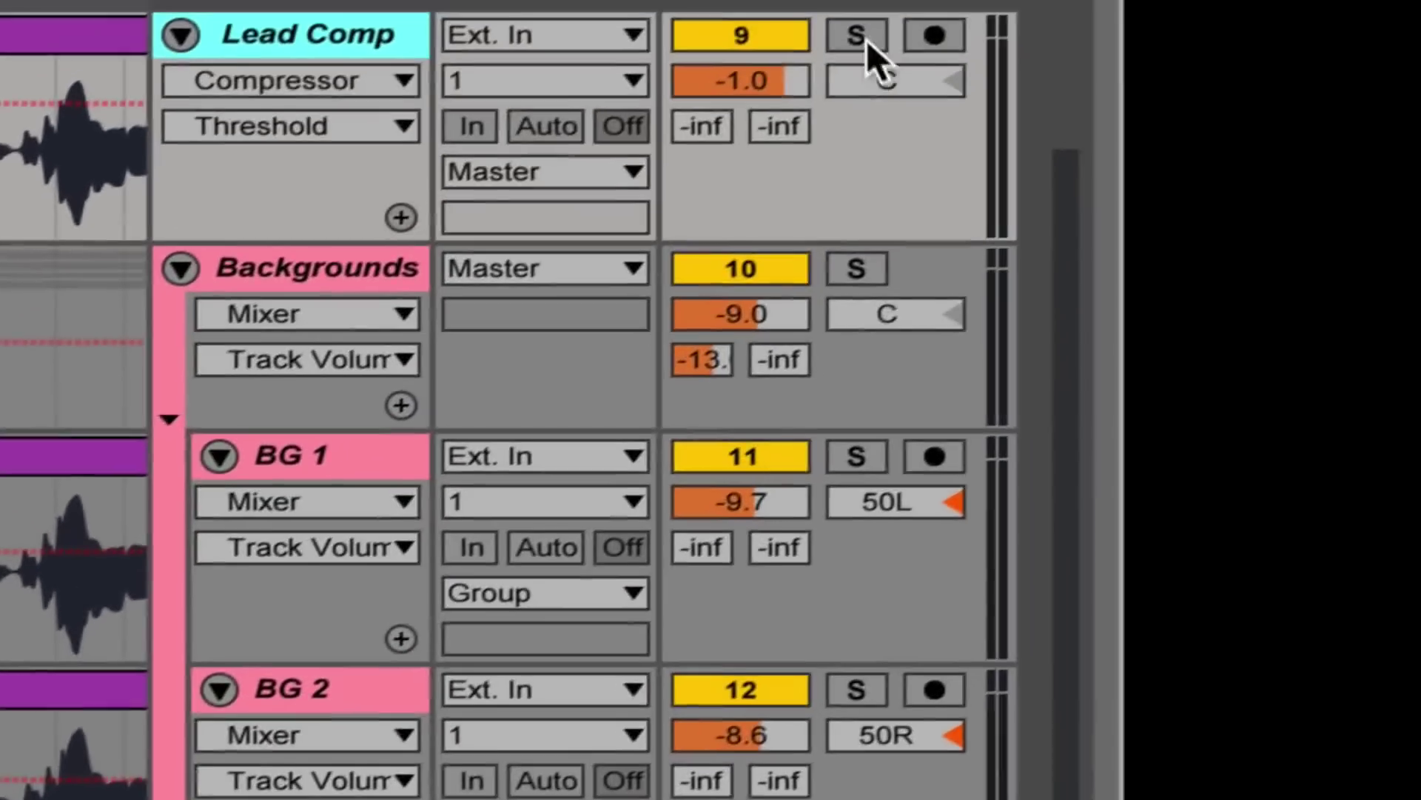
left_click(857, 36)
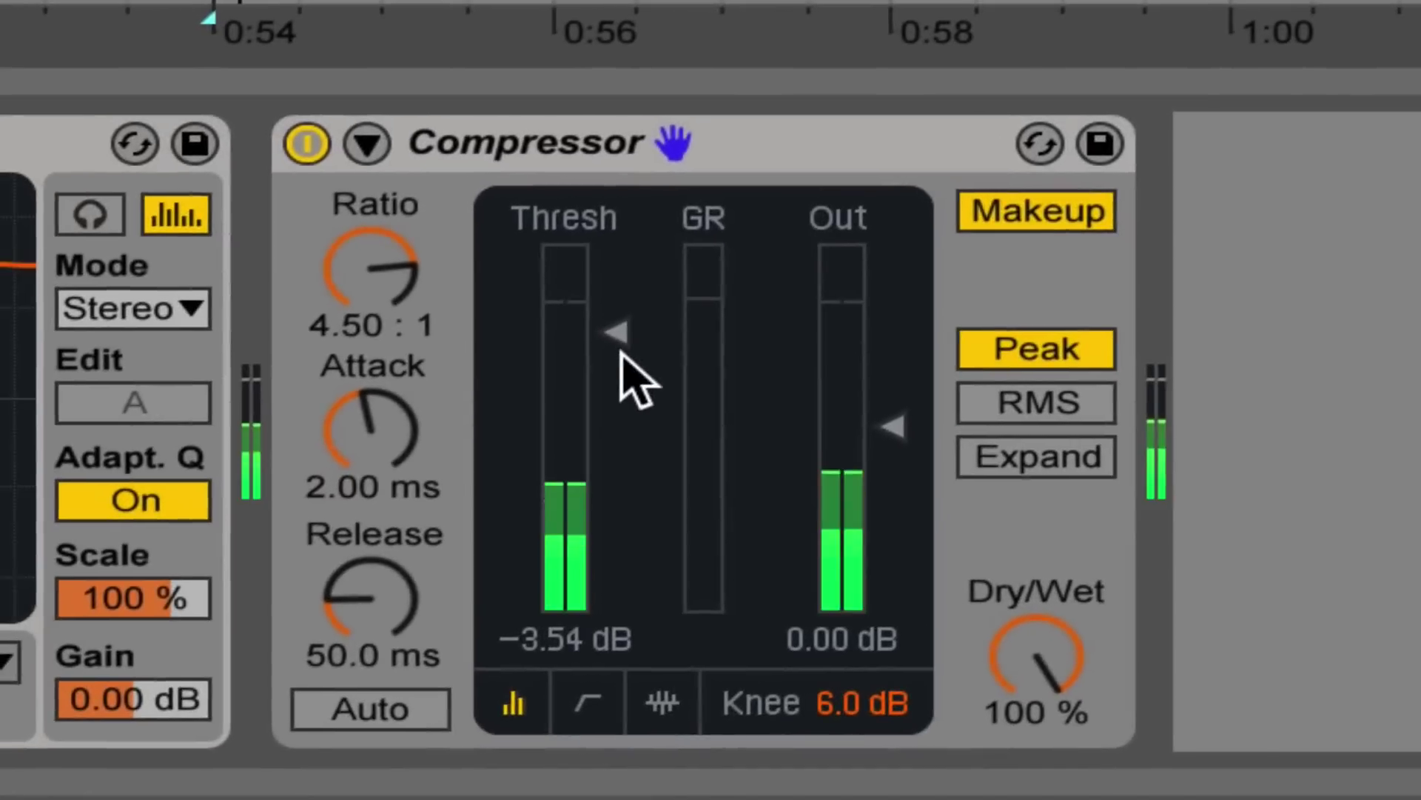
left_click_drag(615, 333, 622, 407)
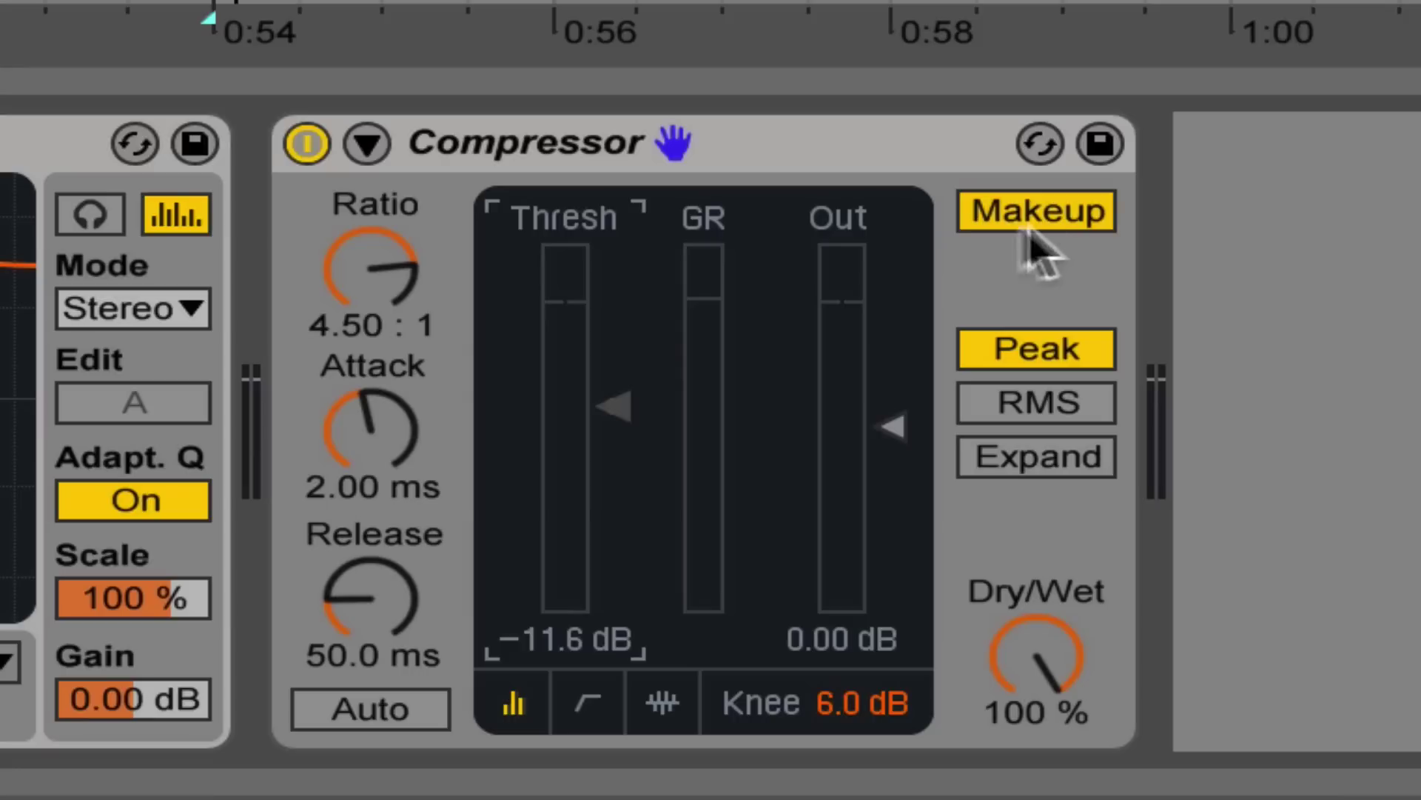
left_click(1030, 211)
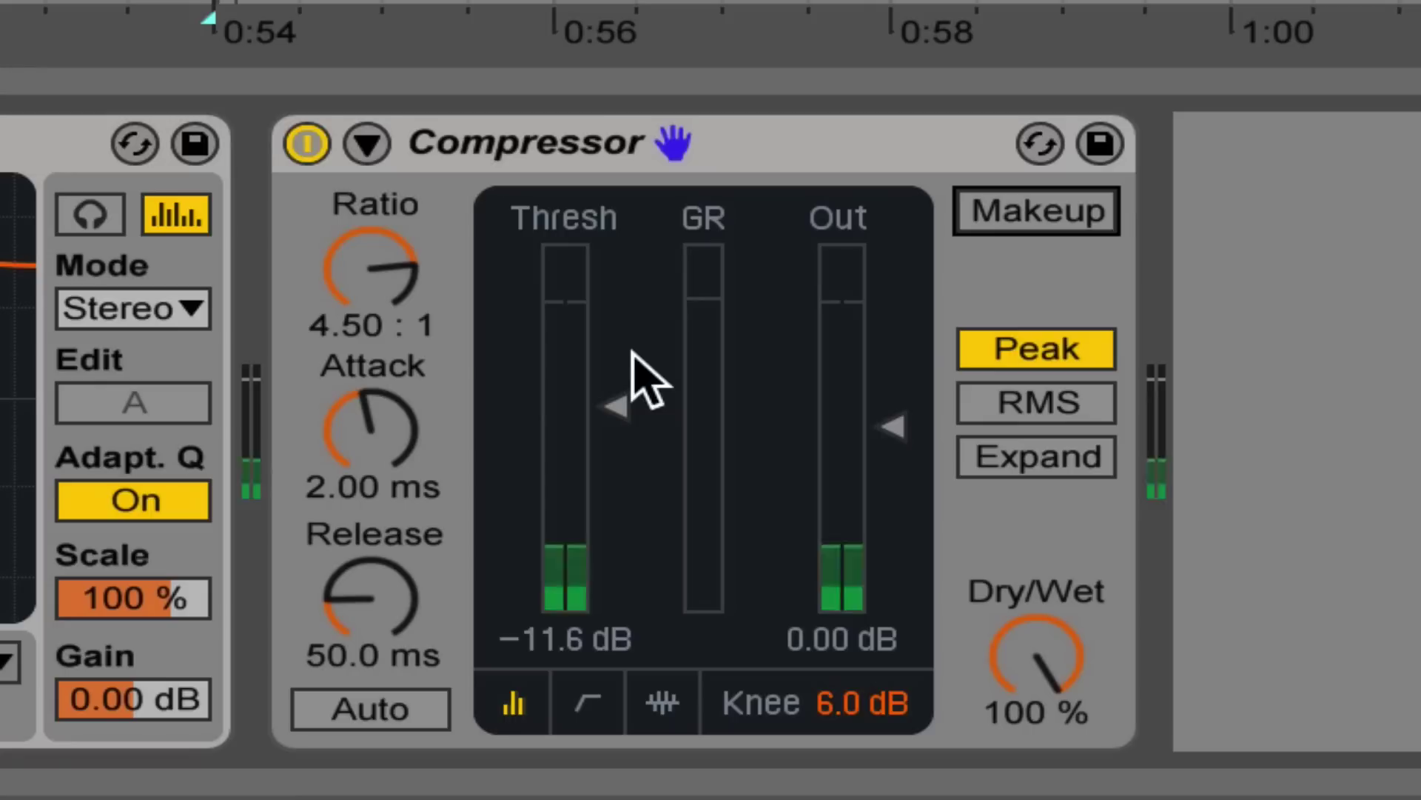
mouse_move(618, 408)
left_mouse_down()
mouse_move(618, 457)
mouse_move(618, 427)
left_mouse_up()
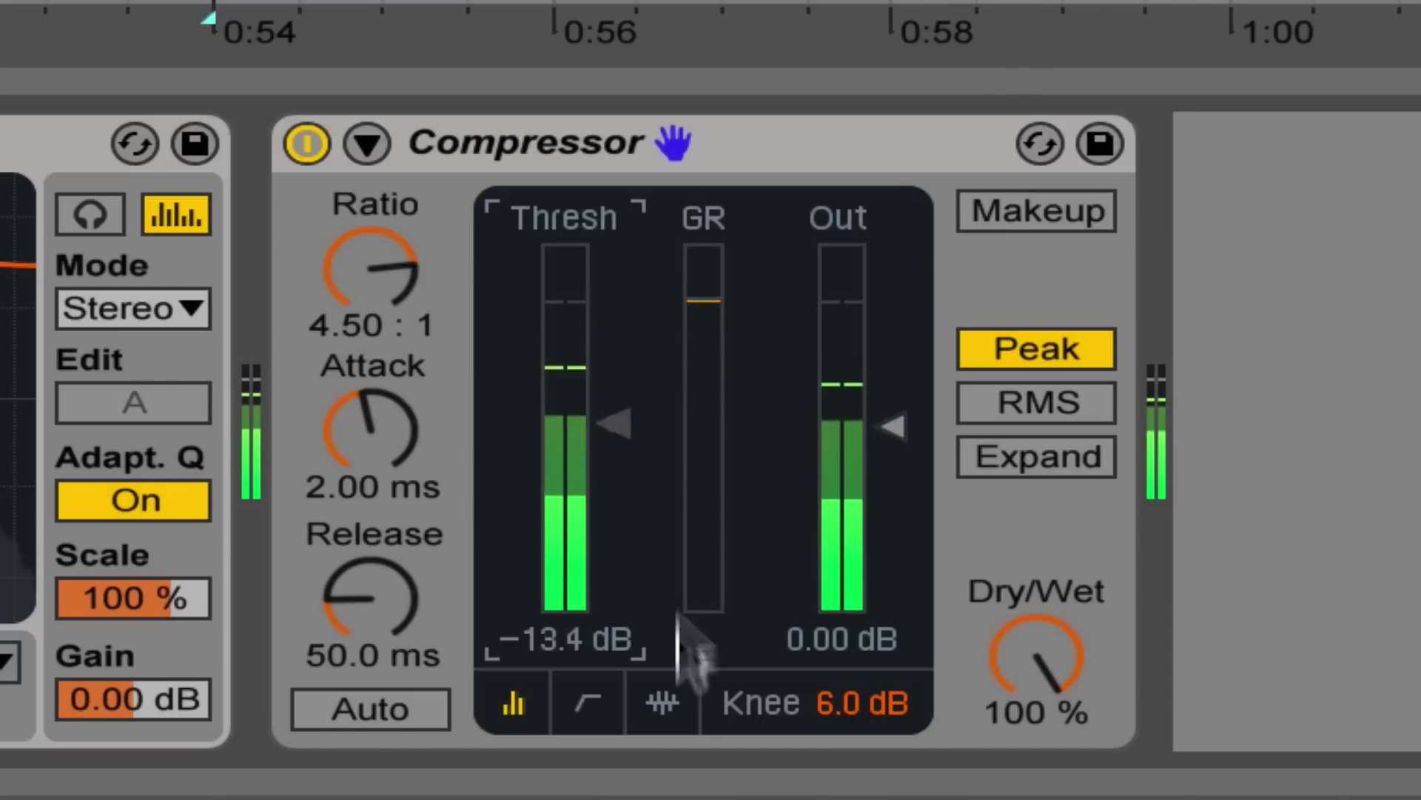
- Show gain-reduction activity, A/B the Compressor on and off, then lower threshold to -16.2 dB
left_click(661, 702)
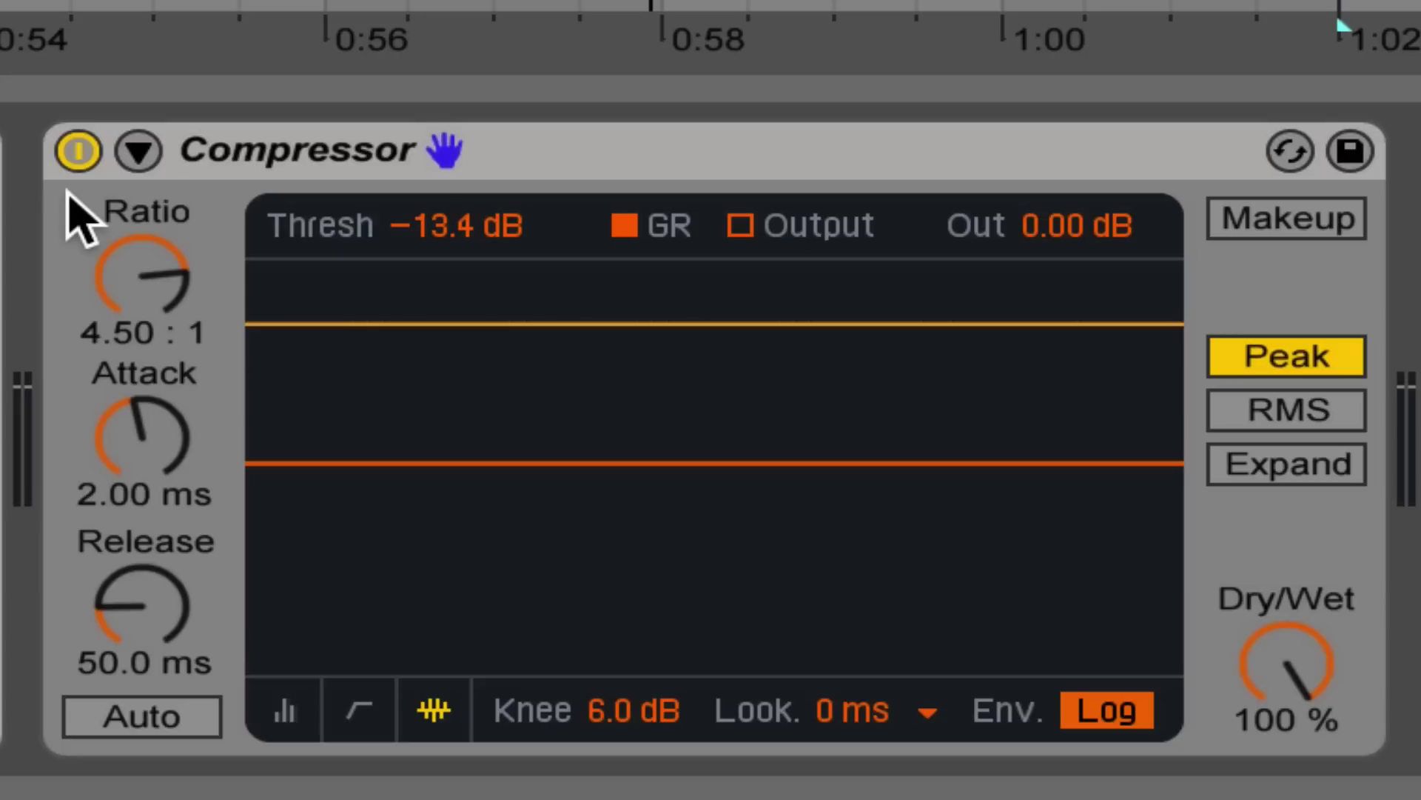
left_click(76, 152)
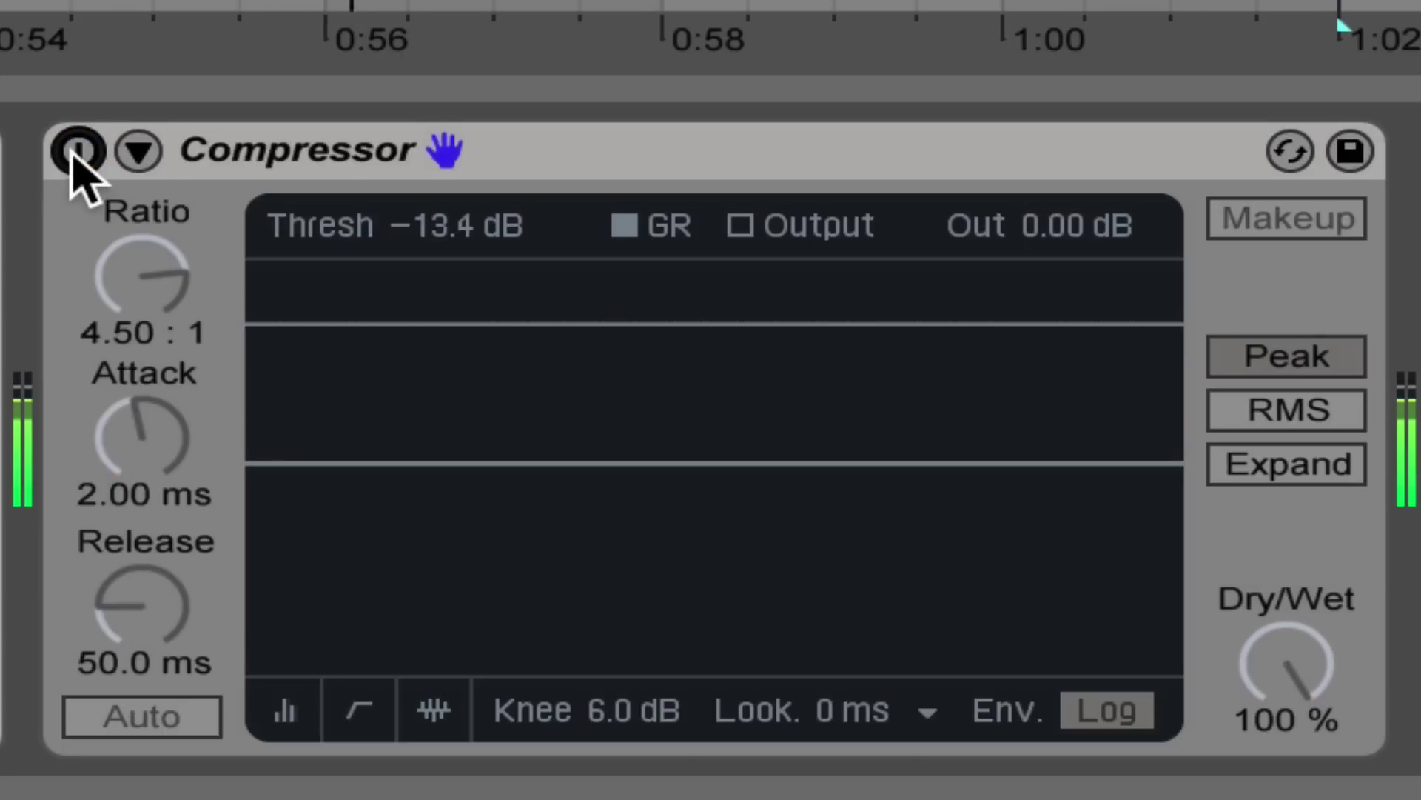
left_click(75, 151)
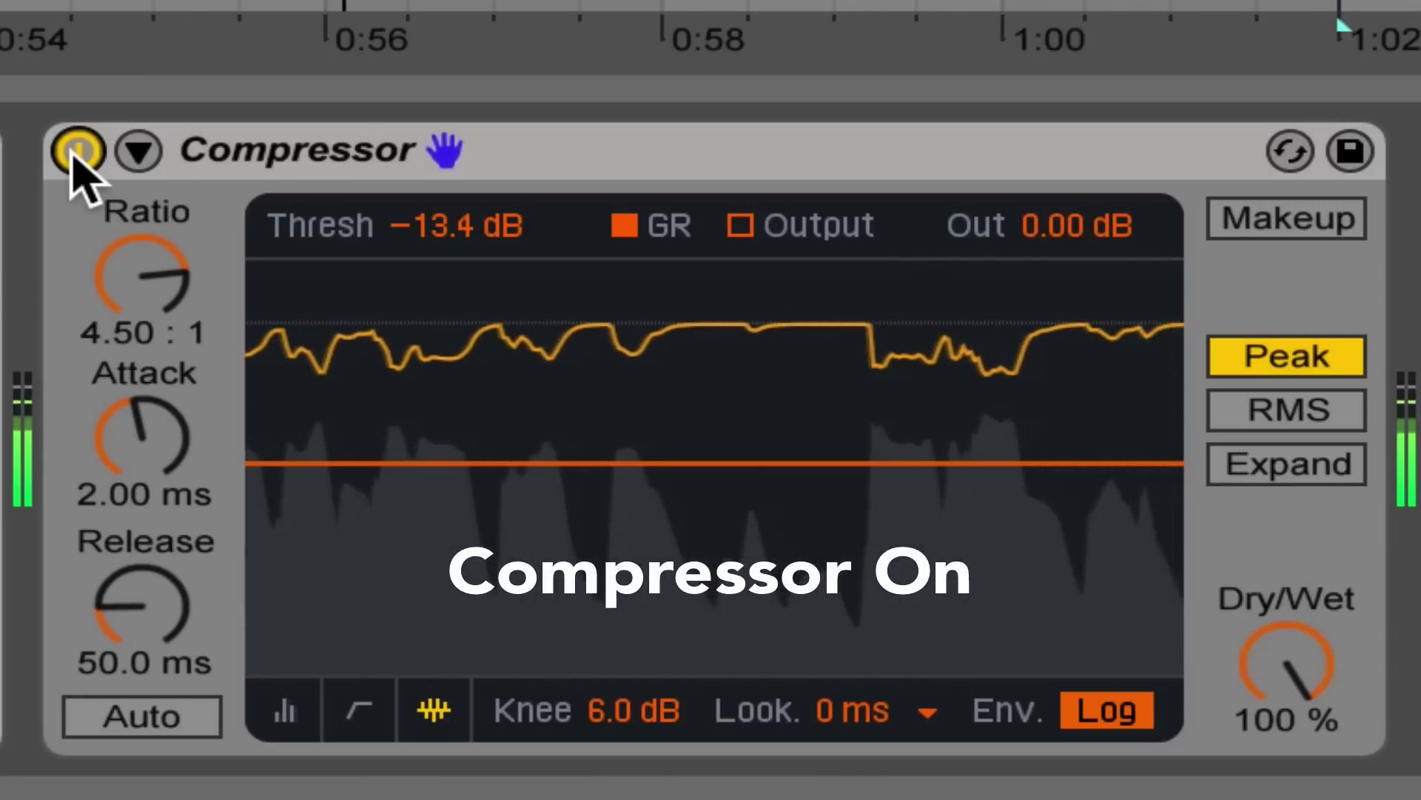
left_click(75, 152)
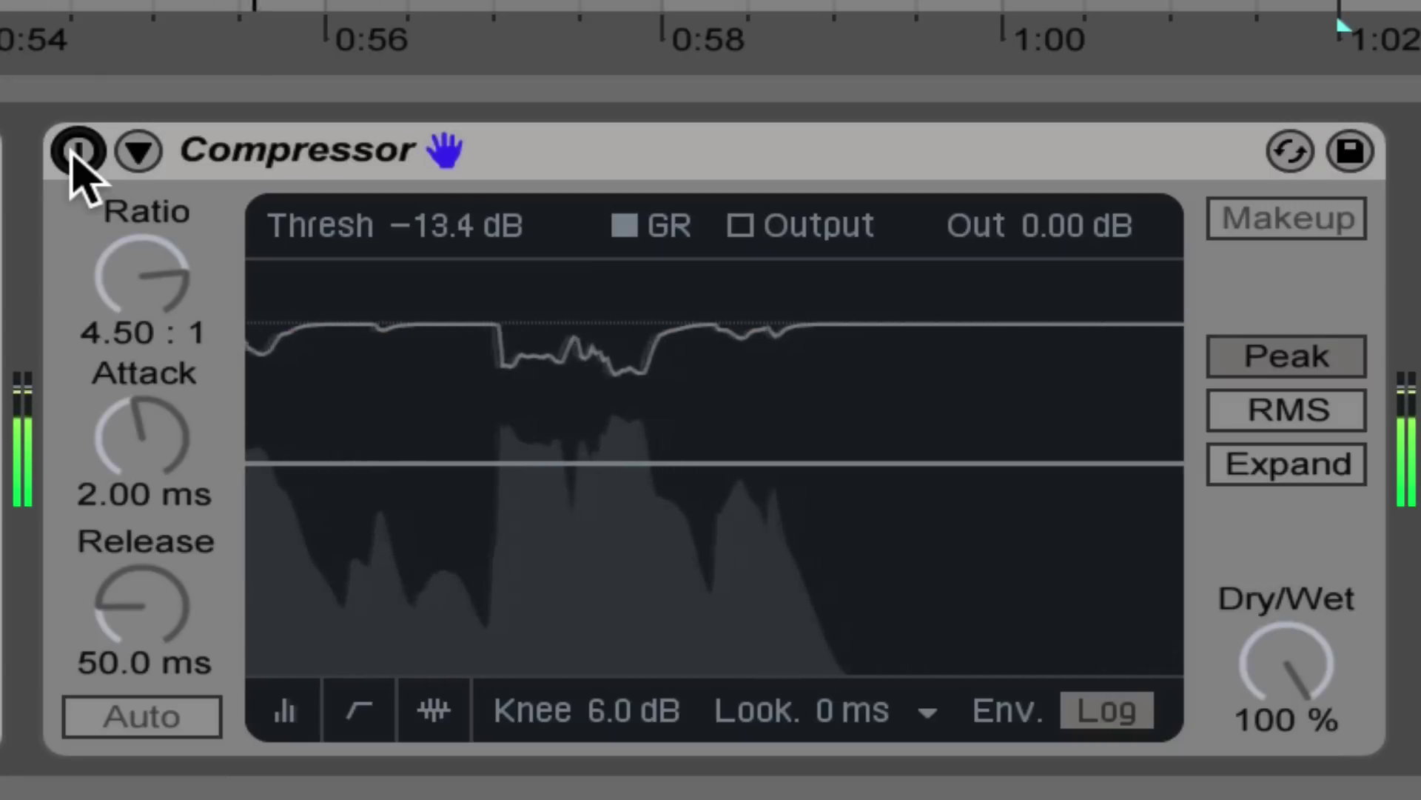
left_click(77, 152)
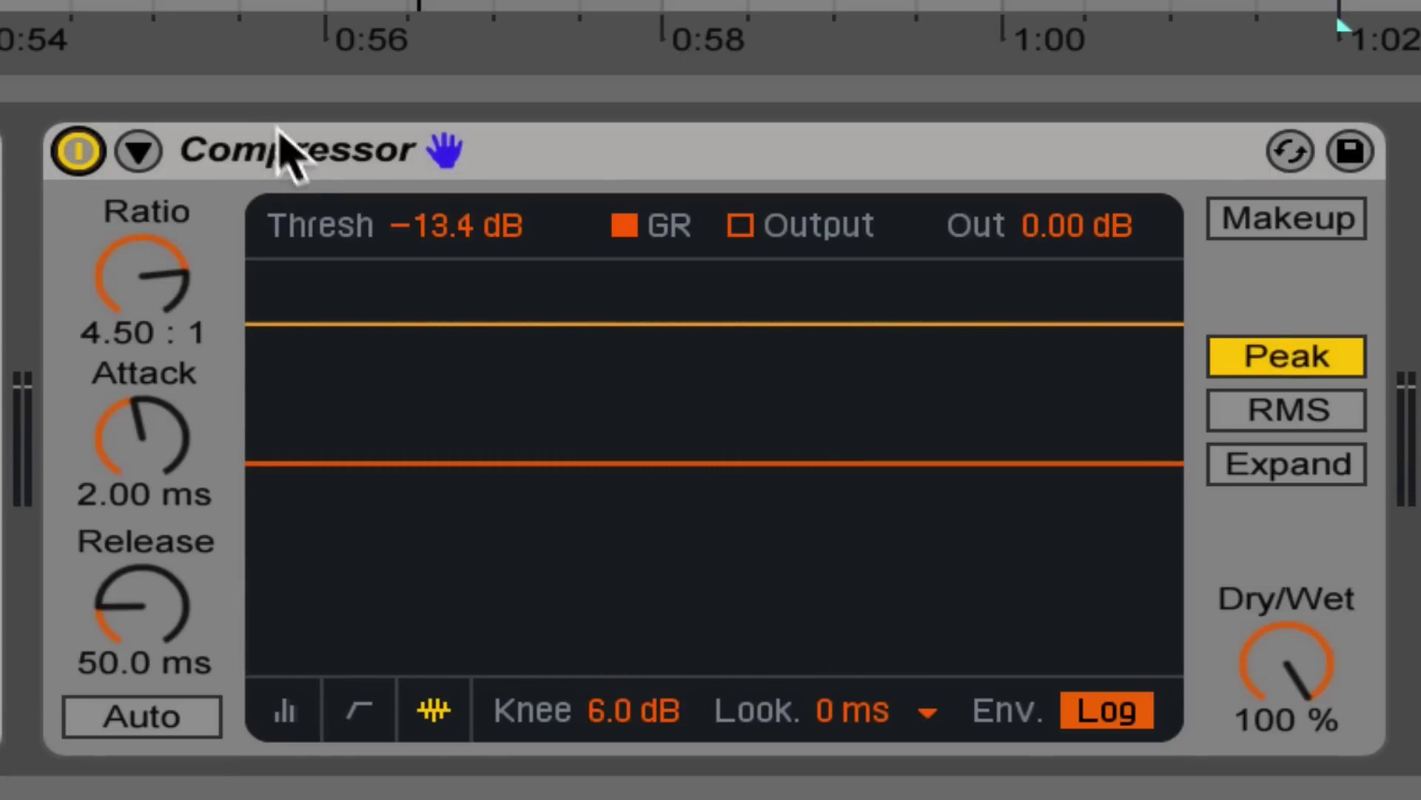
left_click_drag(456, 226, 455, 295)
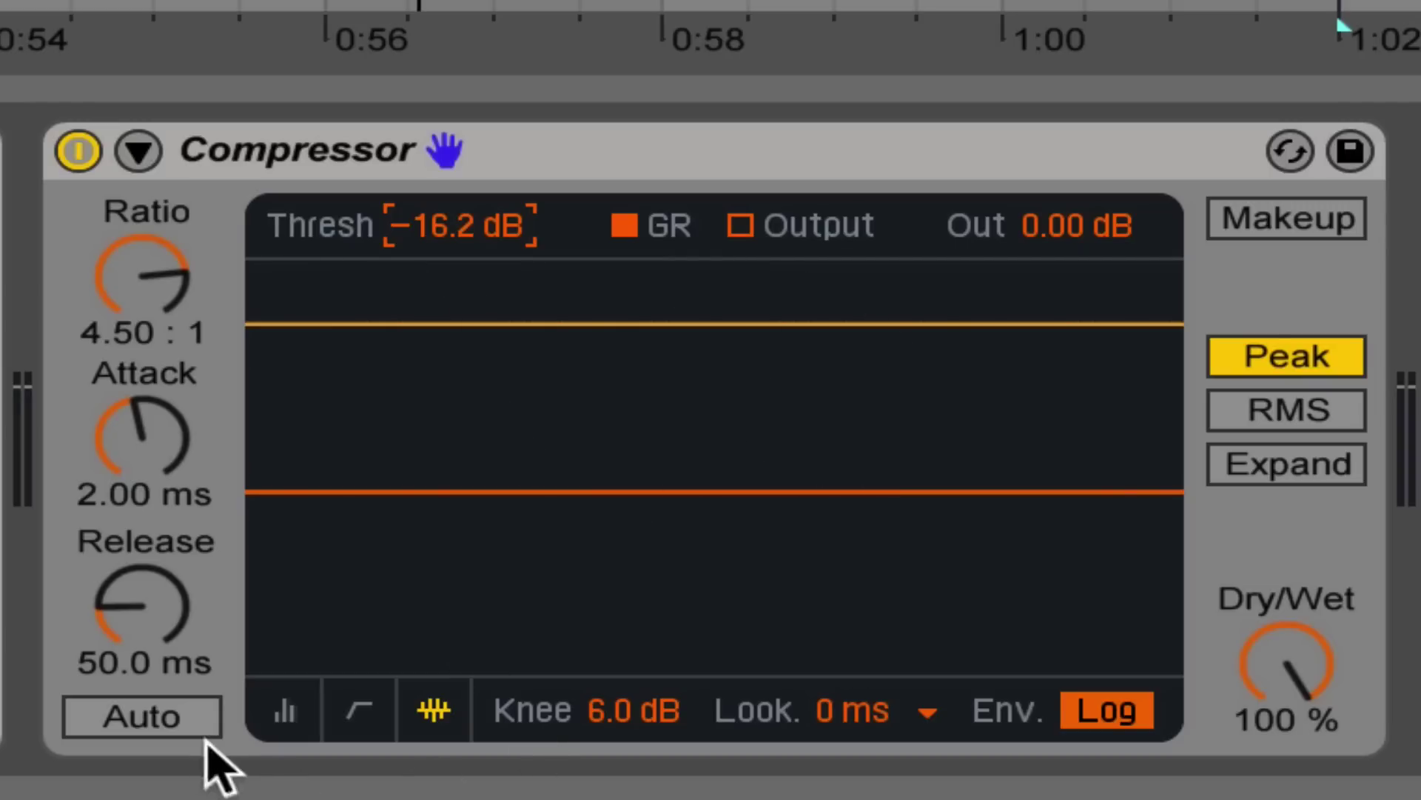
- With level meters shown and Makeup on, play and set the Compressor output to -5.61 dB
left_click(285, 711)
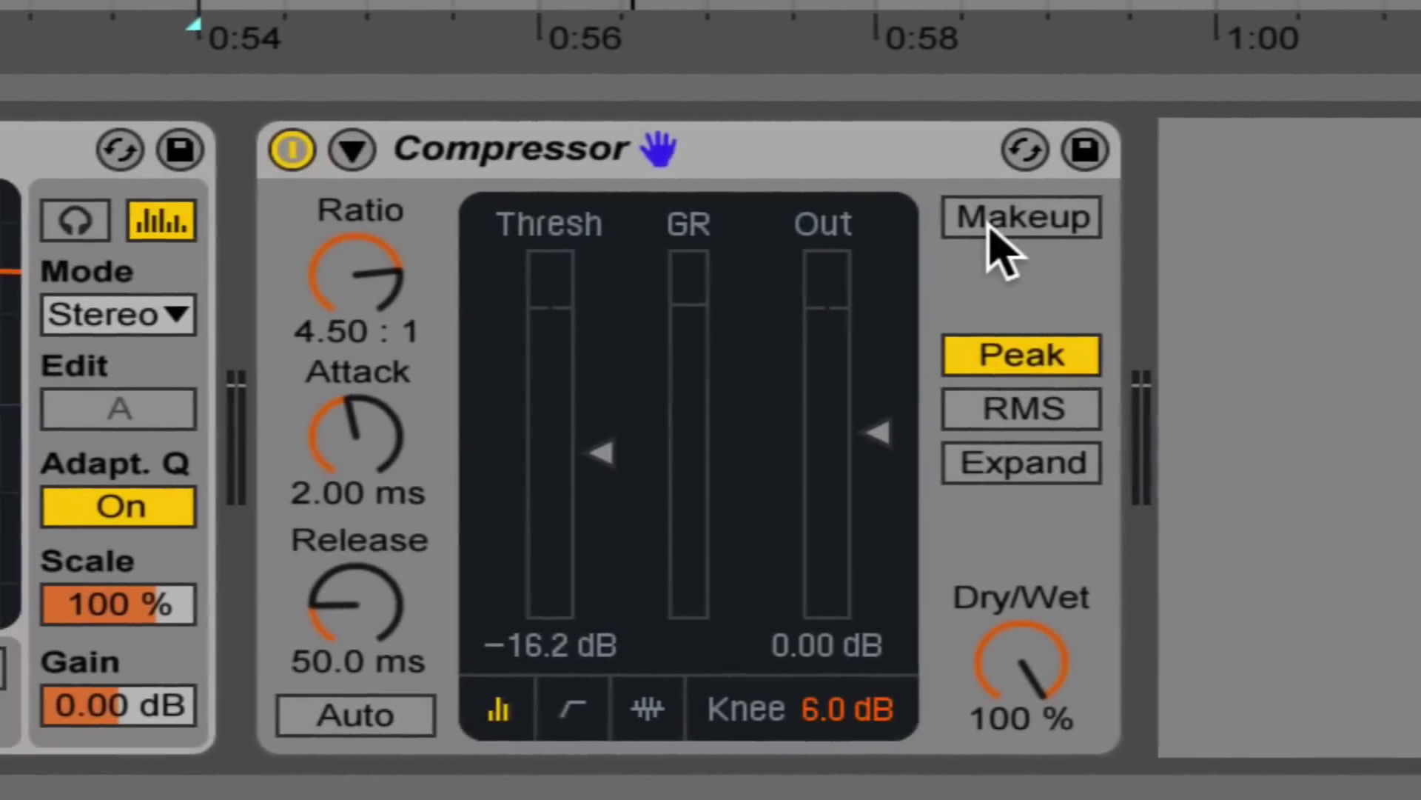
left_click(785, 222)
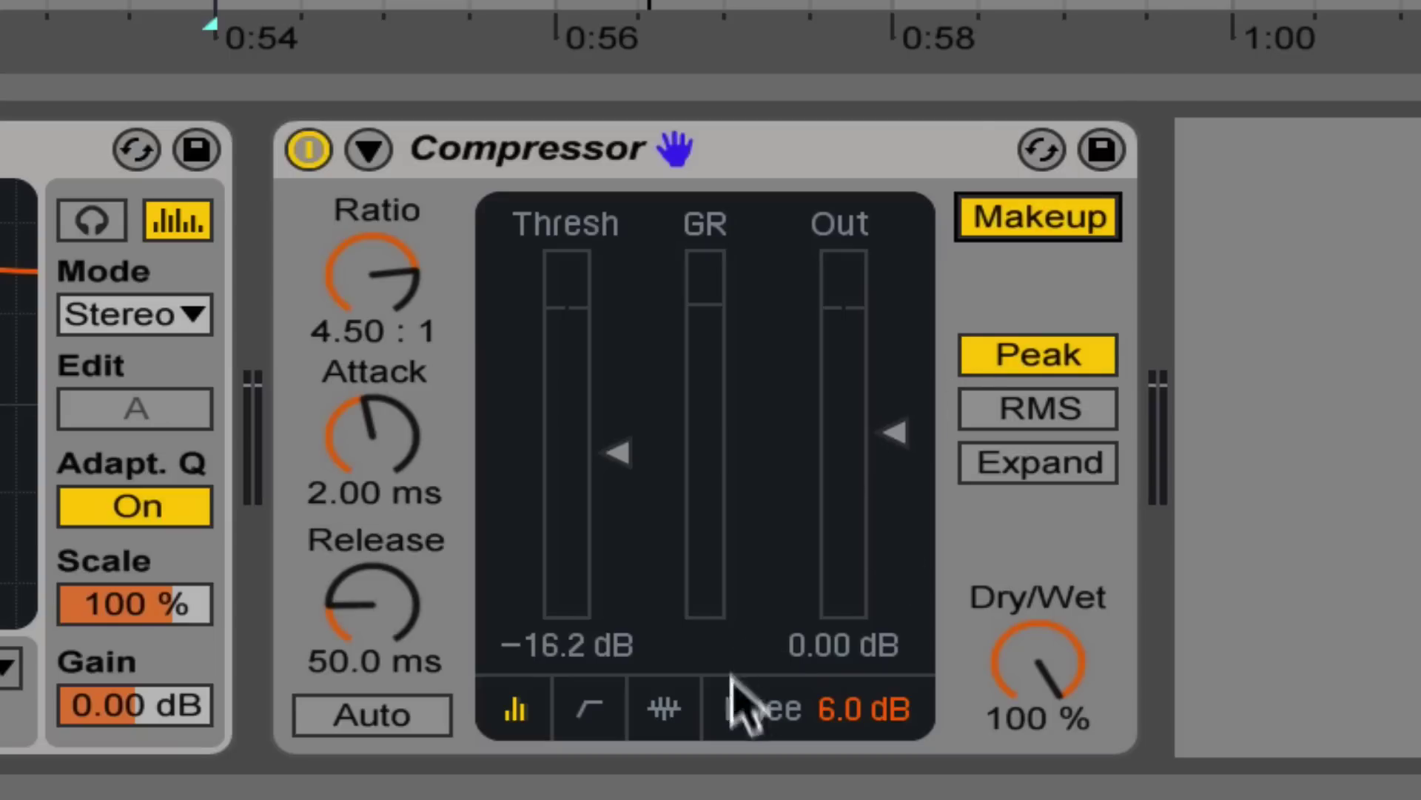
key("space")
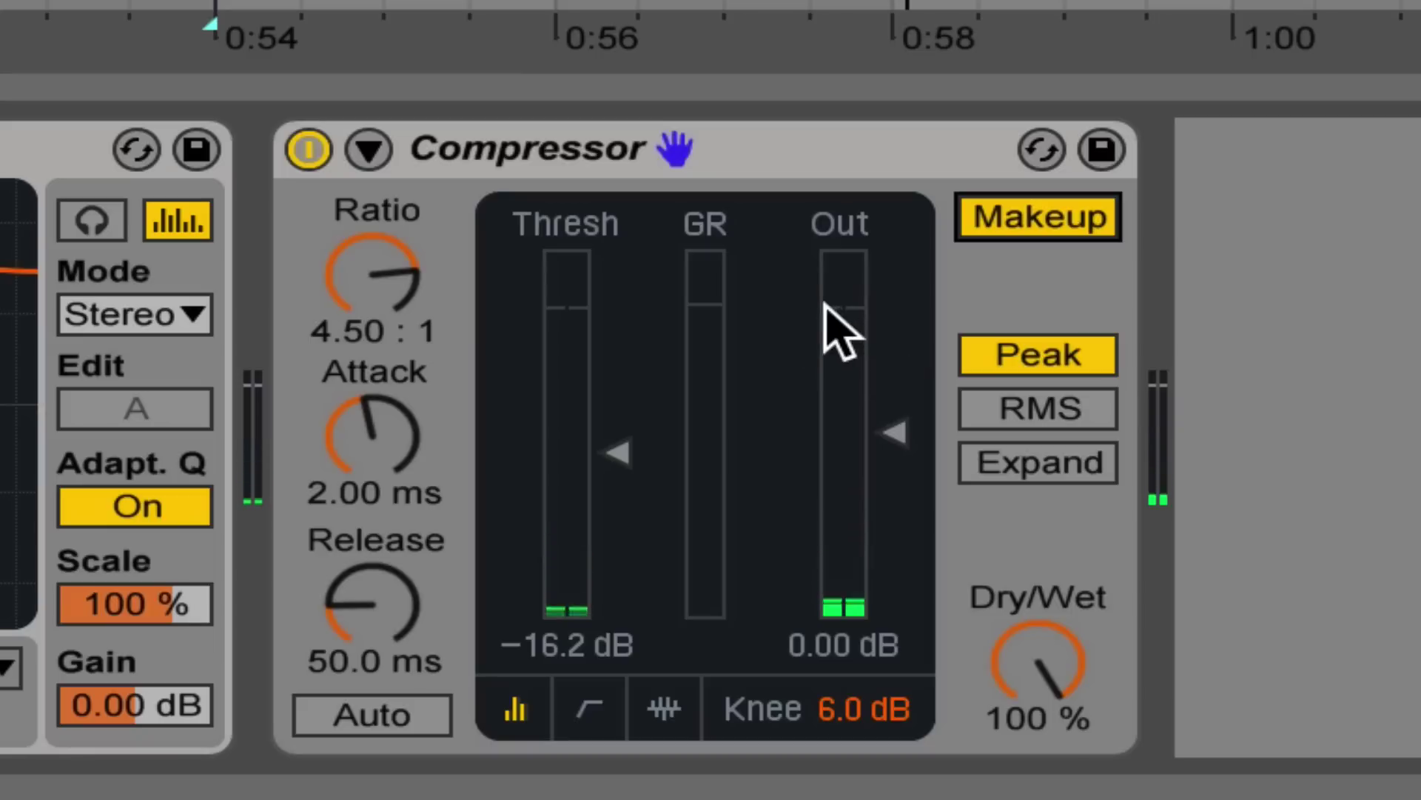
left_click_drag(894, 433, 894, 461)
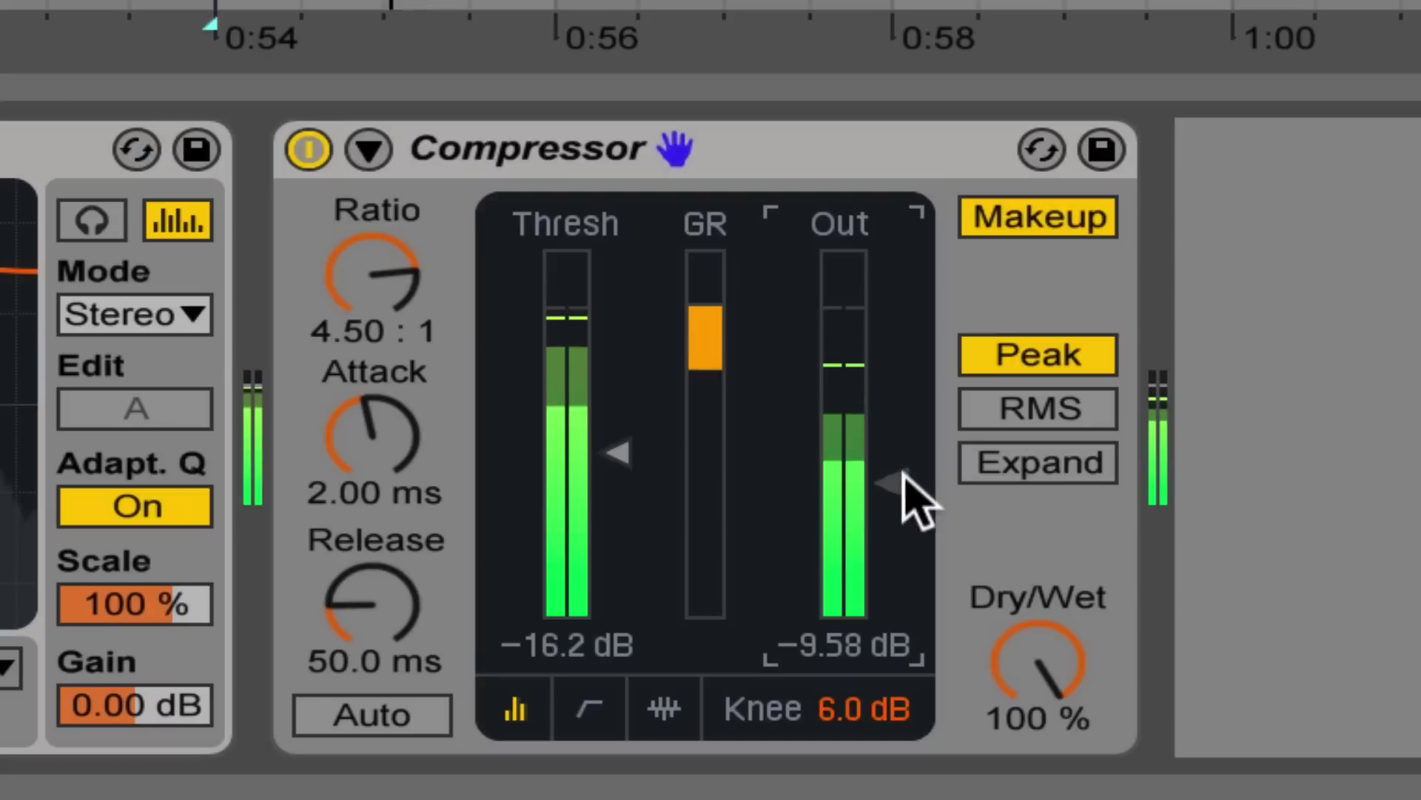
left_click_drag(894, 481, 895, 460)
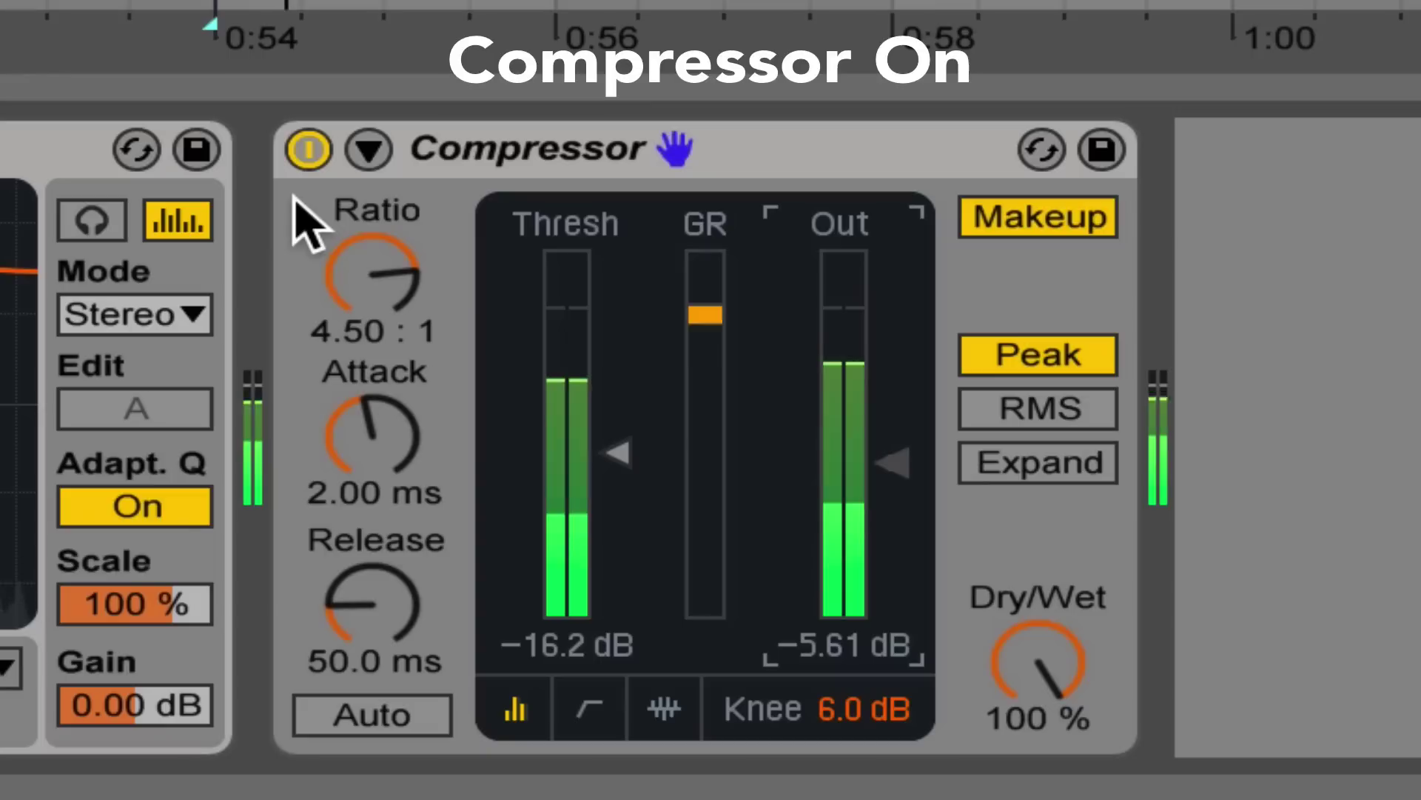
- Toggle the Compressor off and on twice to compare, leaving it active
left_click(308, 149)
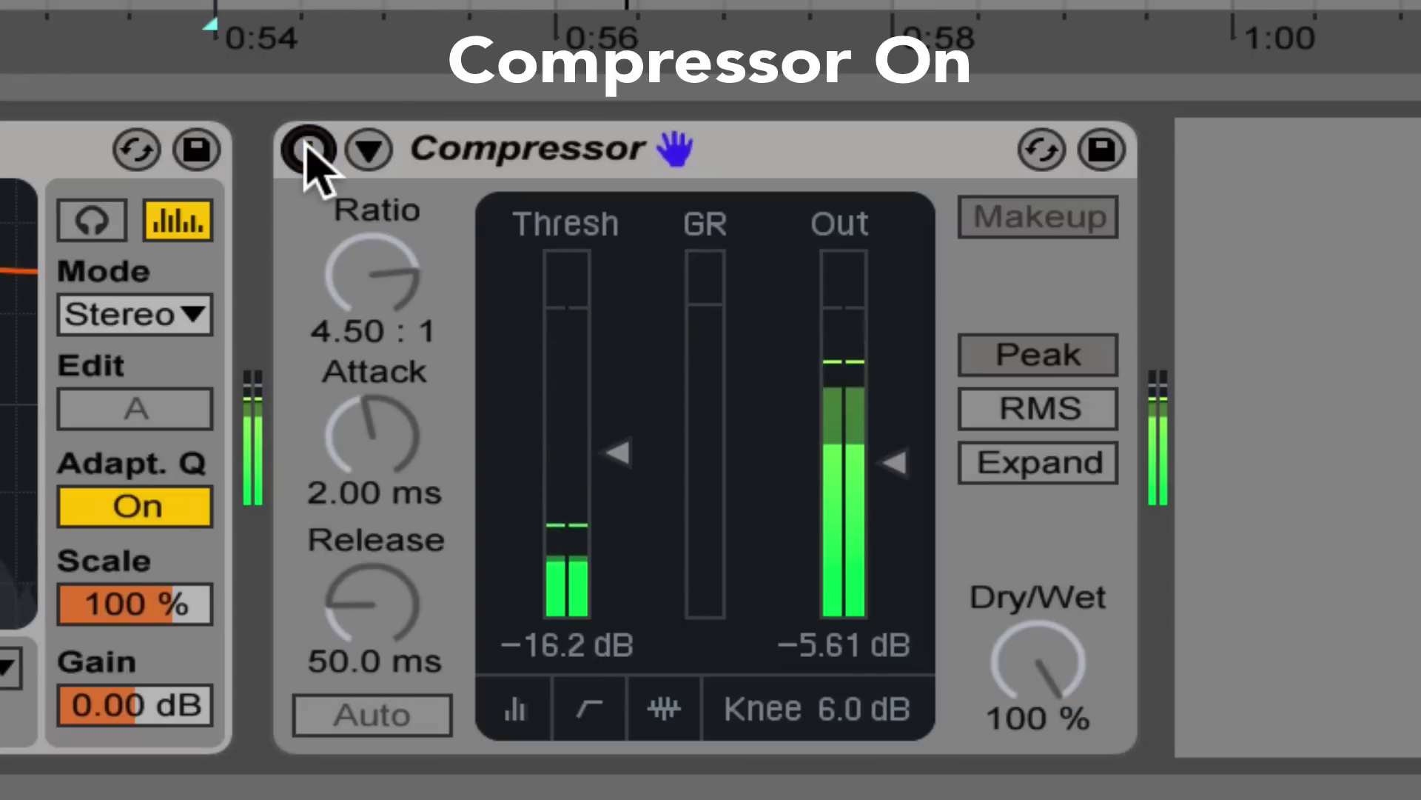
left_click(307, 149)
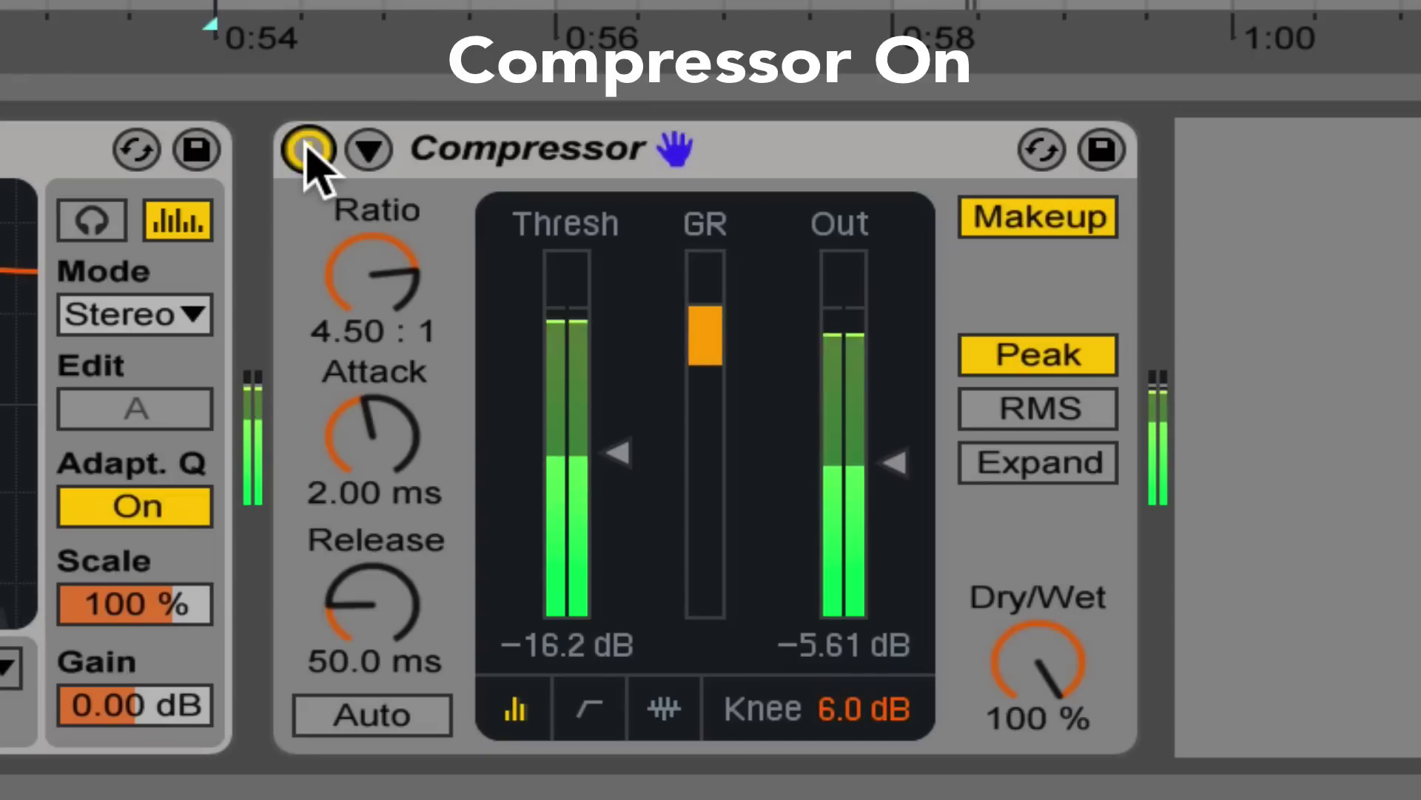
left_click(307, 149)
left_click(308, 149)
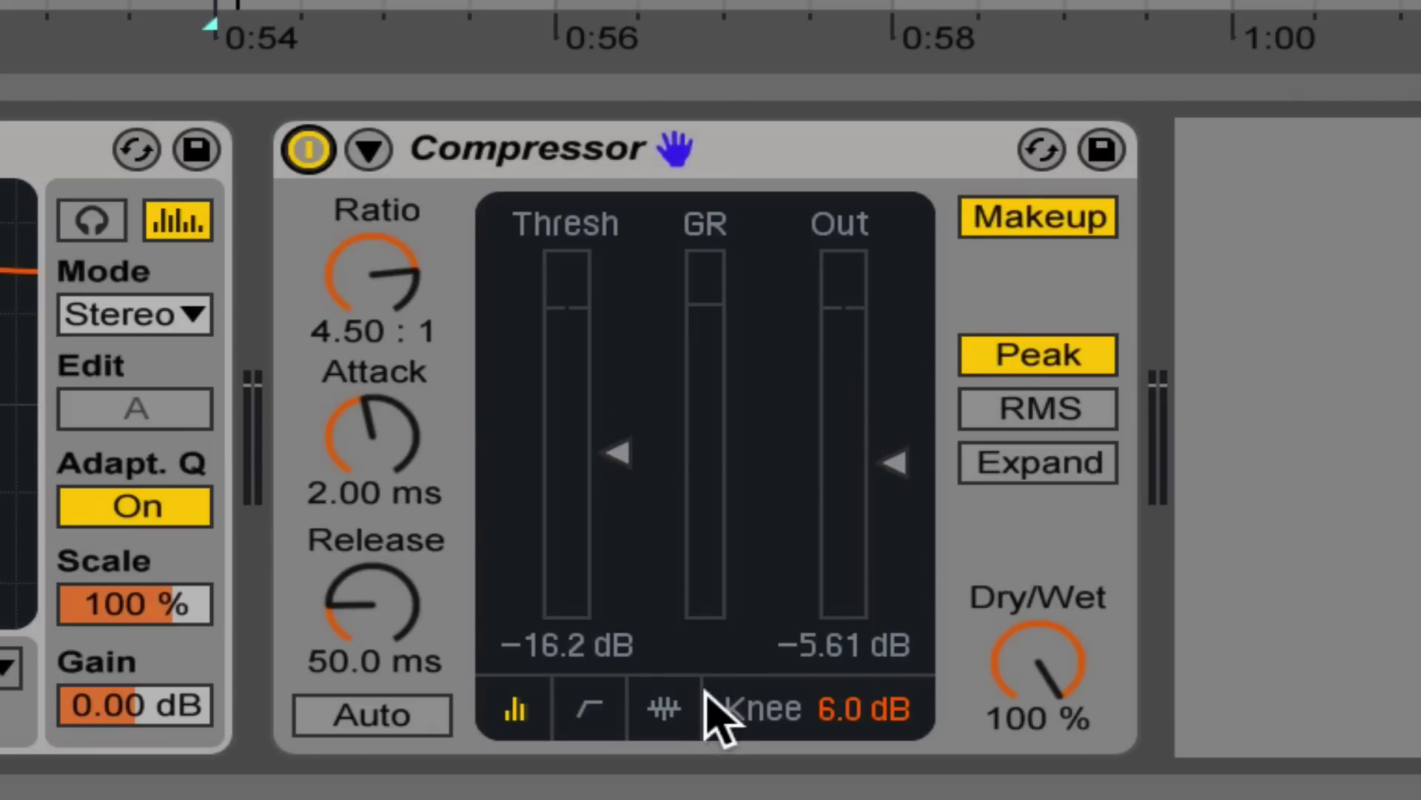
- Watch gain reduction in the activity view during playback, then show the transfer curve's -16.2 dB knee
left_click(664, 709)
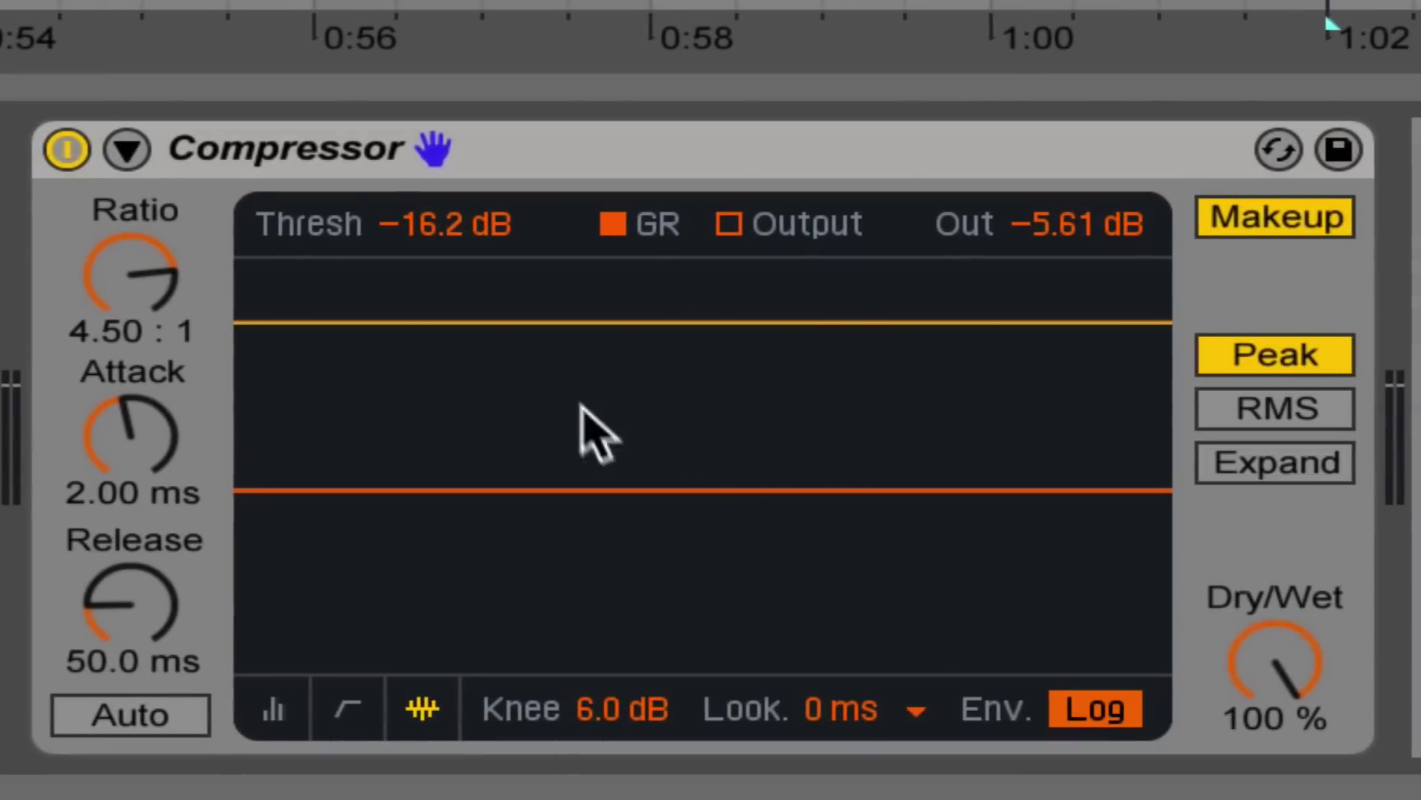
key("space")
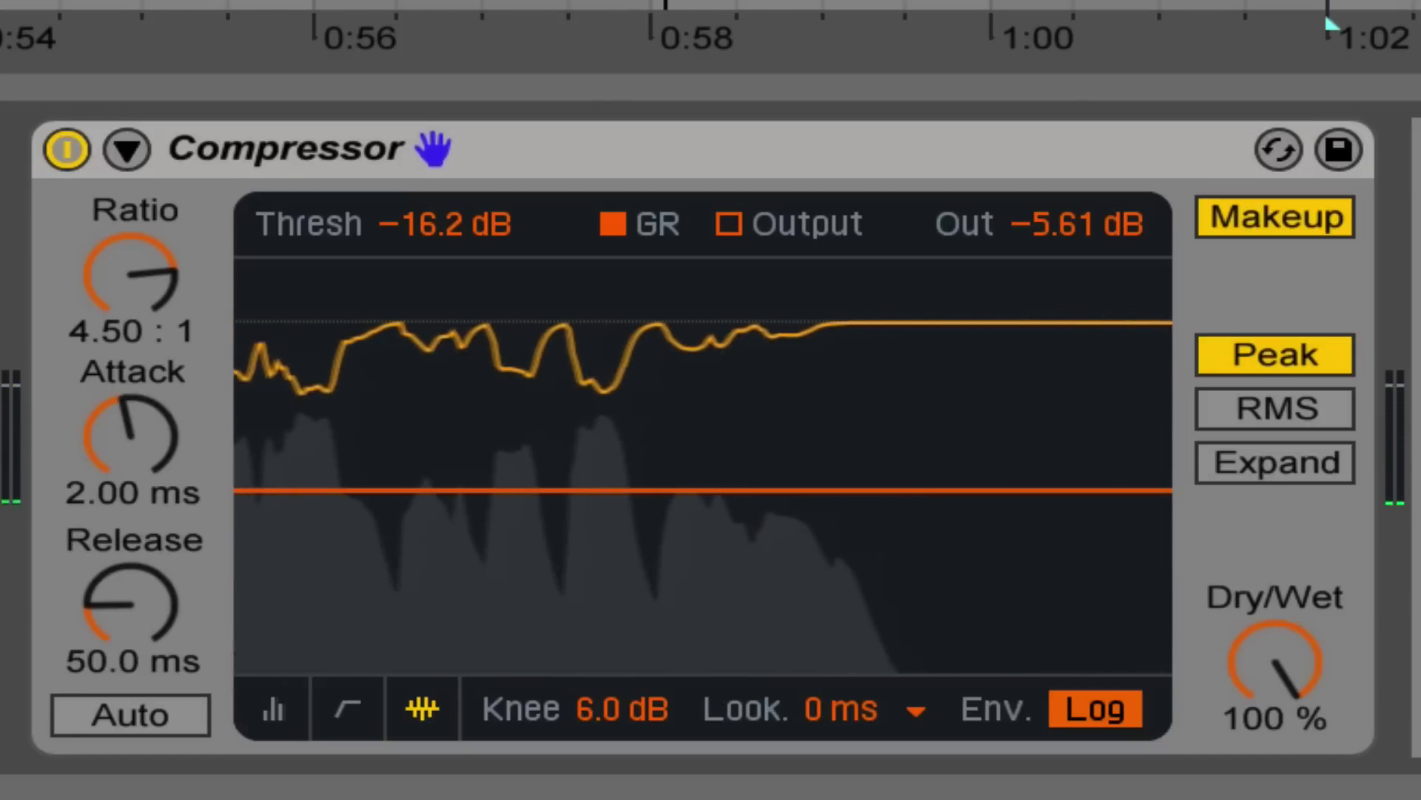
left_click(348, 708)
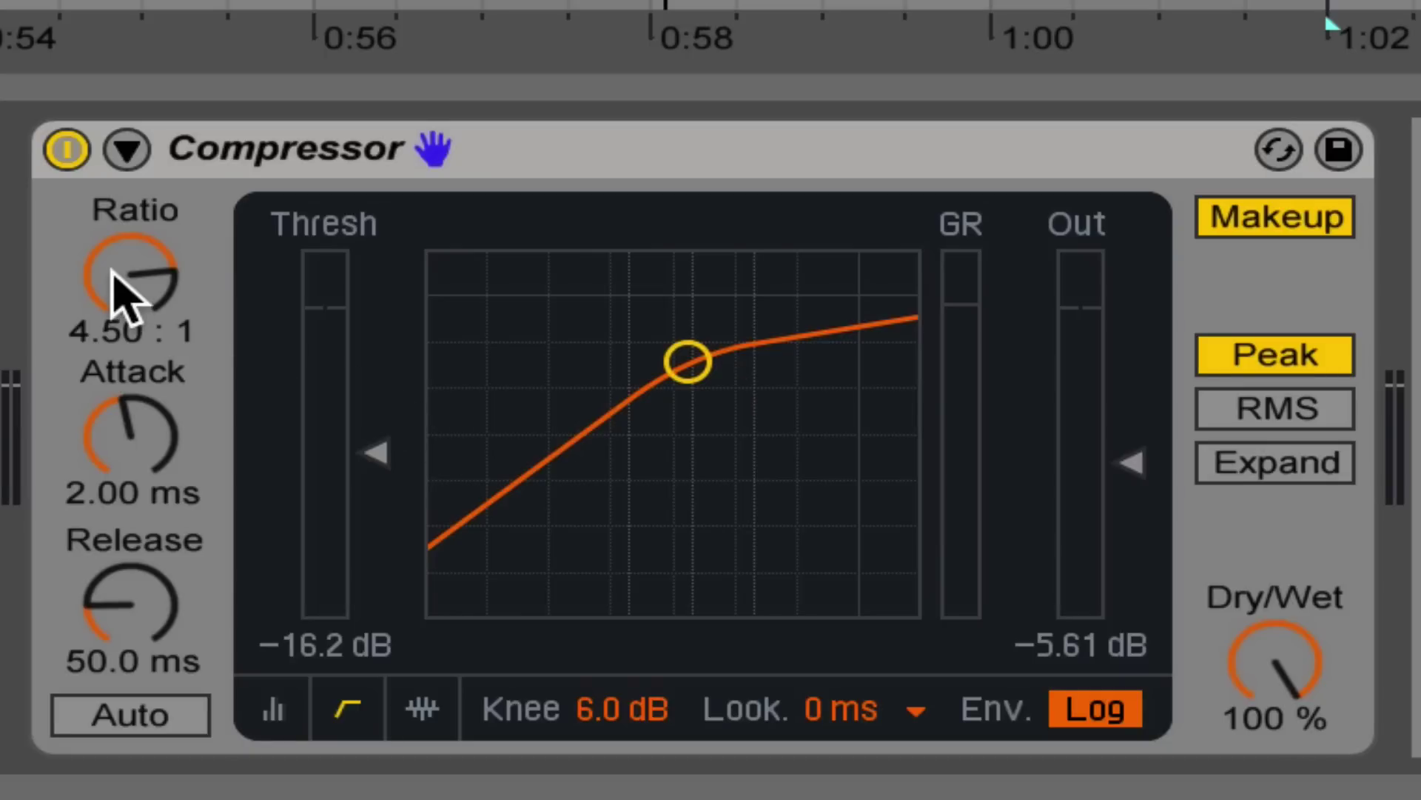
- Sweep the ratio up to inf:1, settle it at 4.67:1, and return to level meters
left_click_drag(119, 292, 118, 237)
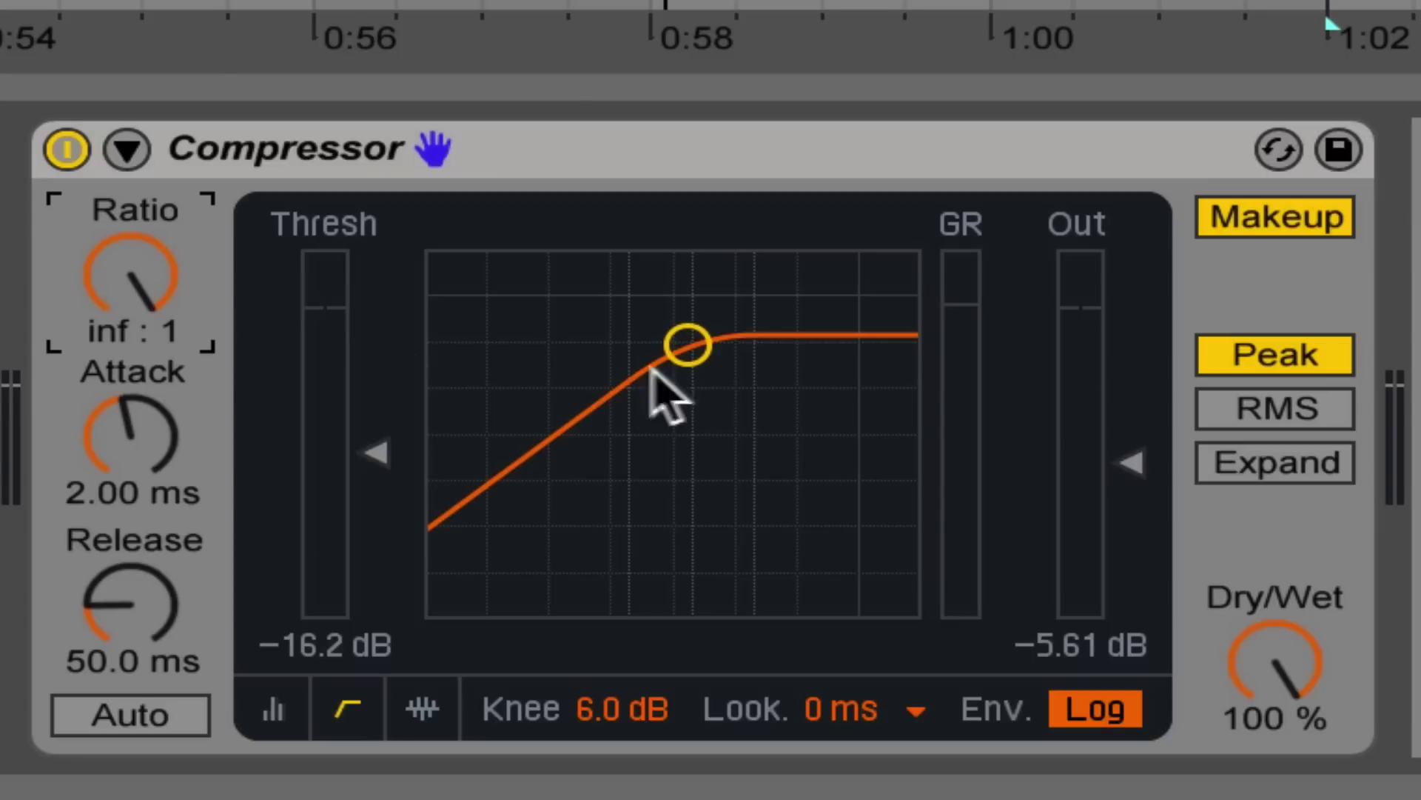
left_click_drag(141, 285, 141, 367)
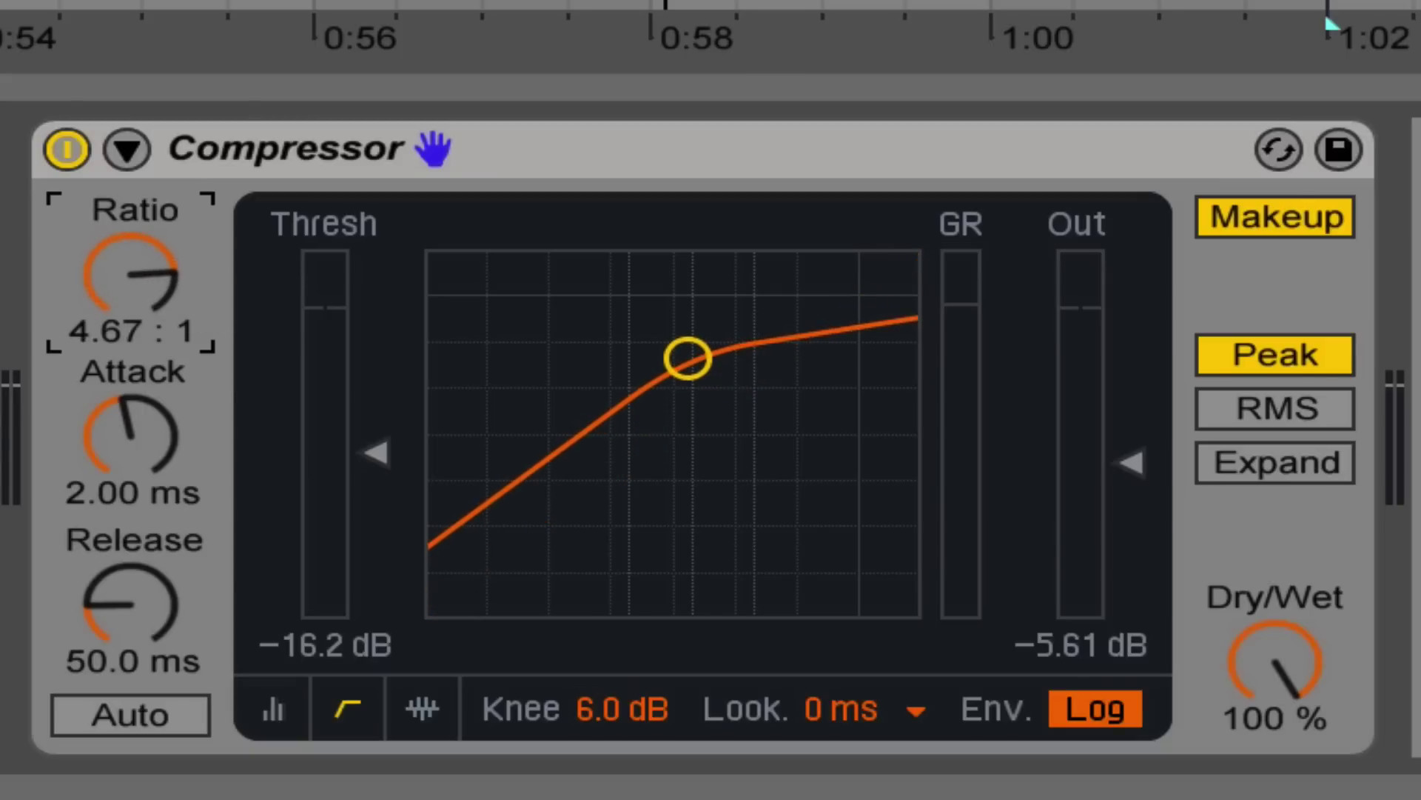
left_click(275, 707)
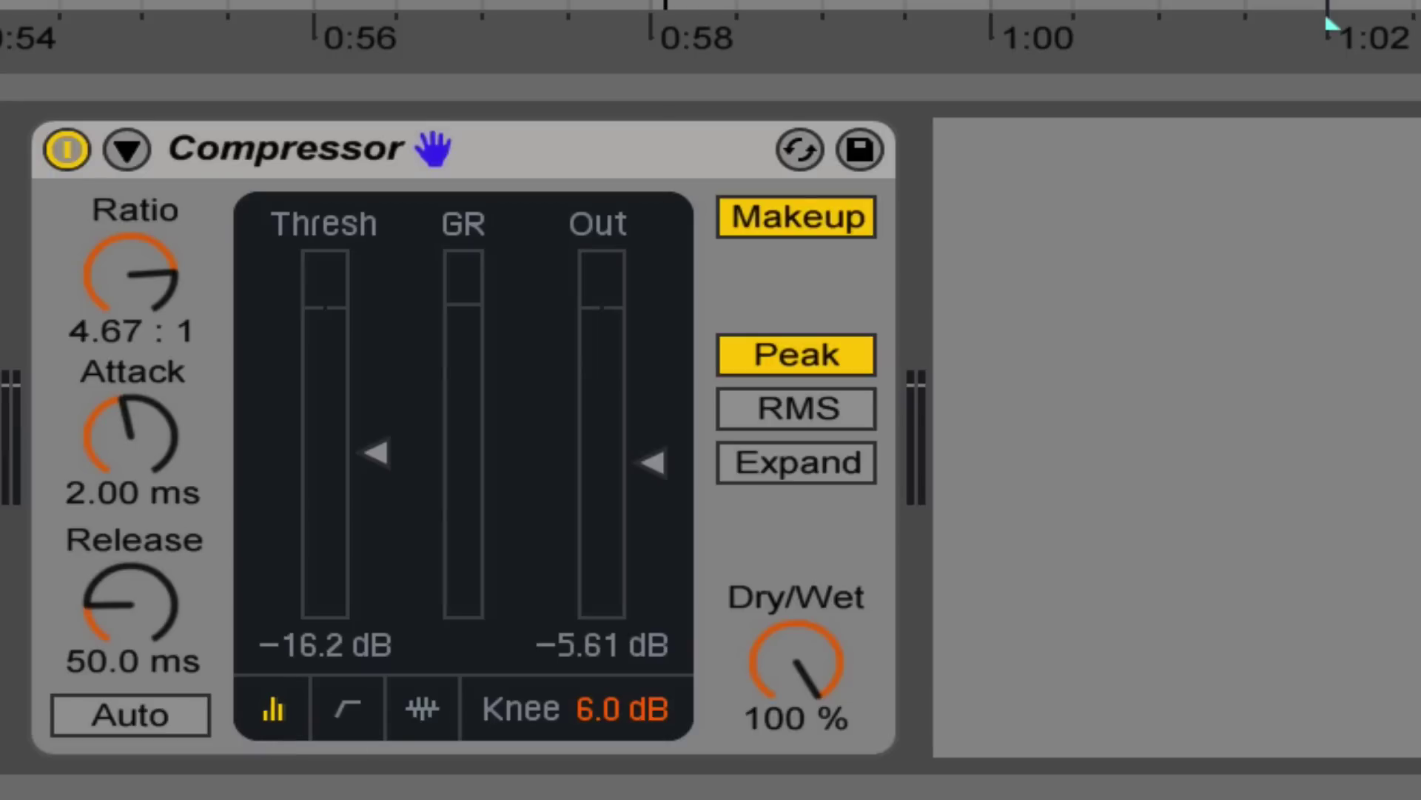